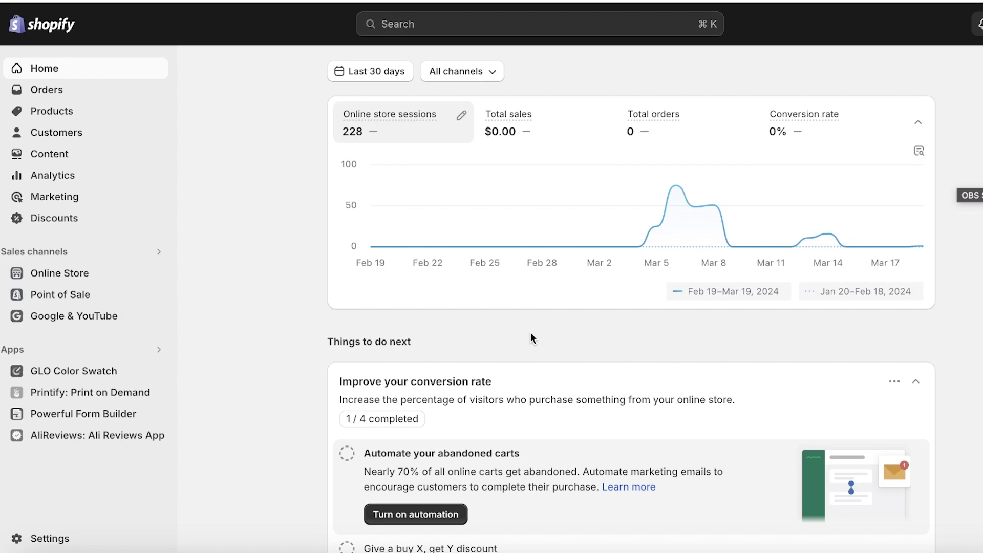
# Open Settings from the bottom of the Shopify admin sidebar
pyautogui.click(51, 538)
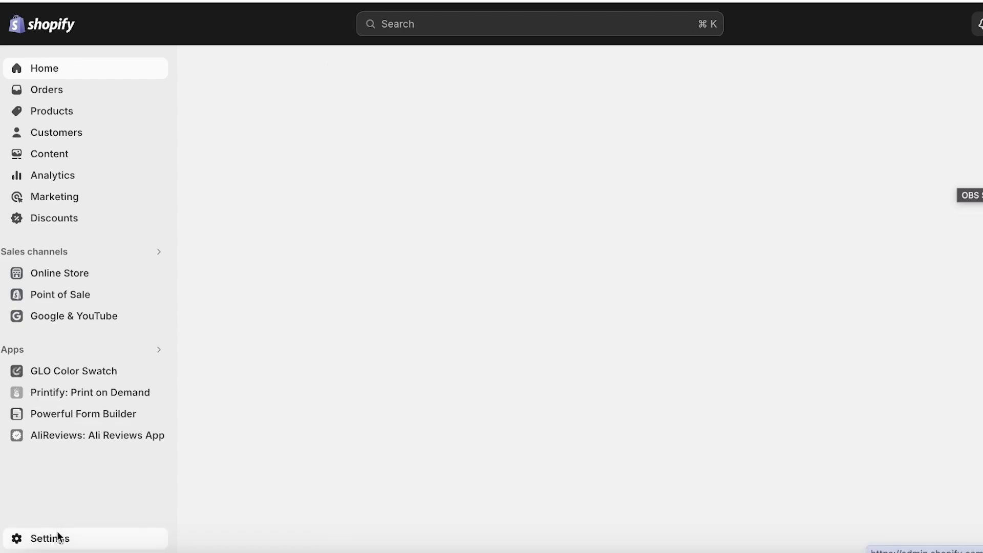
# Go to Apps and sales channels and start installing CJdropshipping: Much Faster from the App Store
pyautogui.click(200, 482)
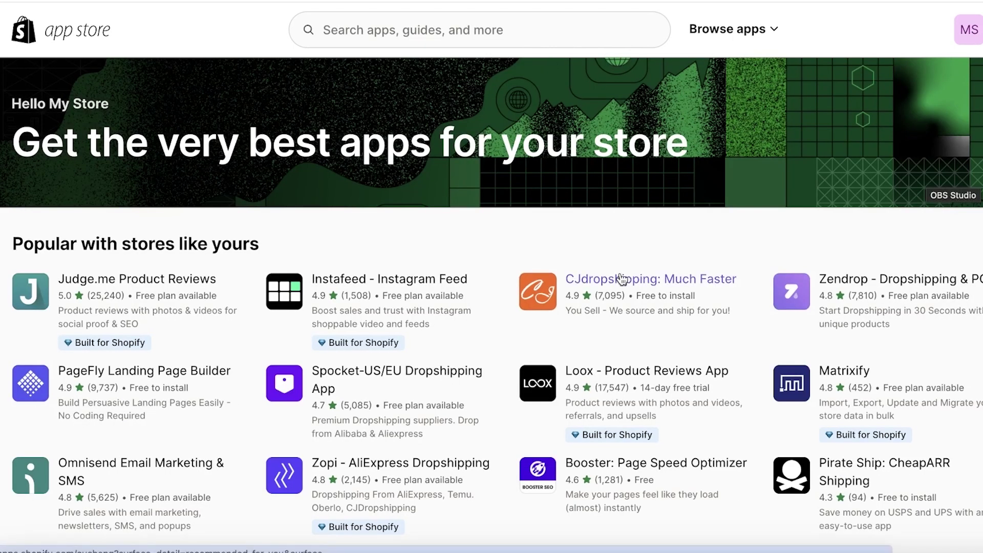
pyautogui.click(621, 280)
pyautogui.click(164, 226)
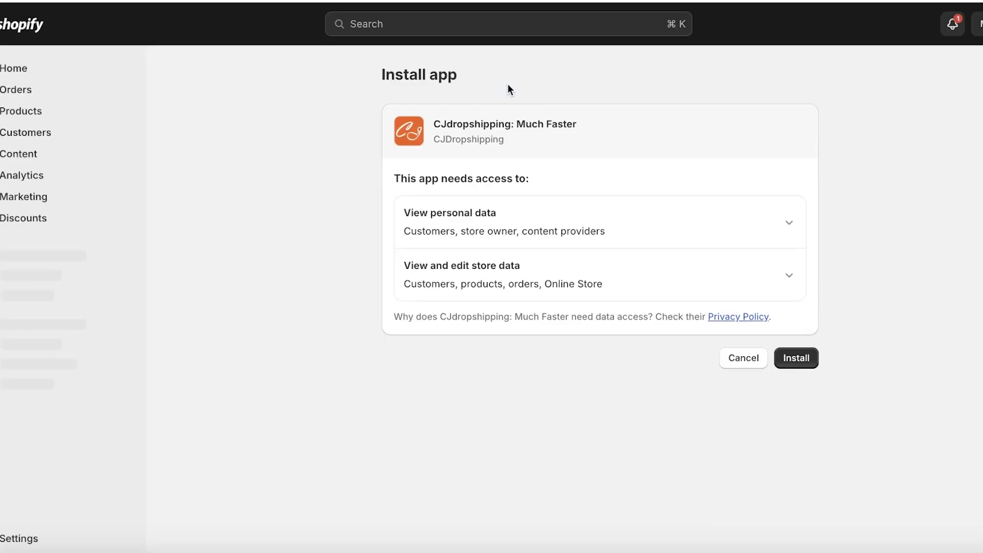
# Install the CJdropshipping app, authorize it, and sign in to CJ with a Google account
pyautogui.click(803, 361)
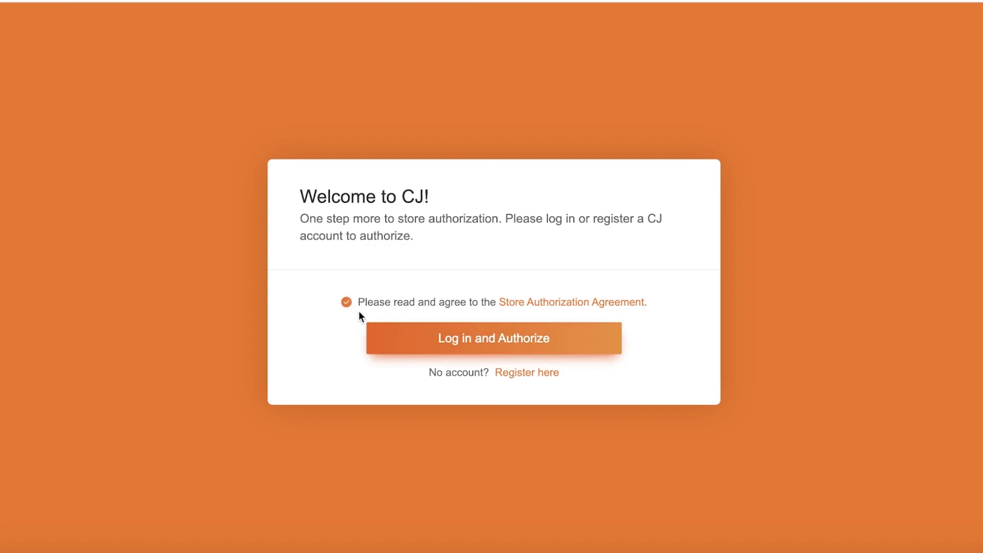
pyautogui.click(445, 342)
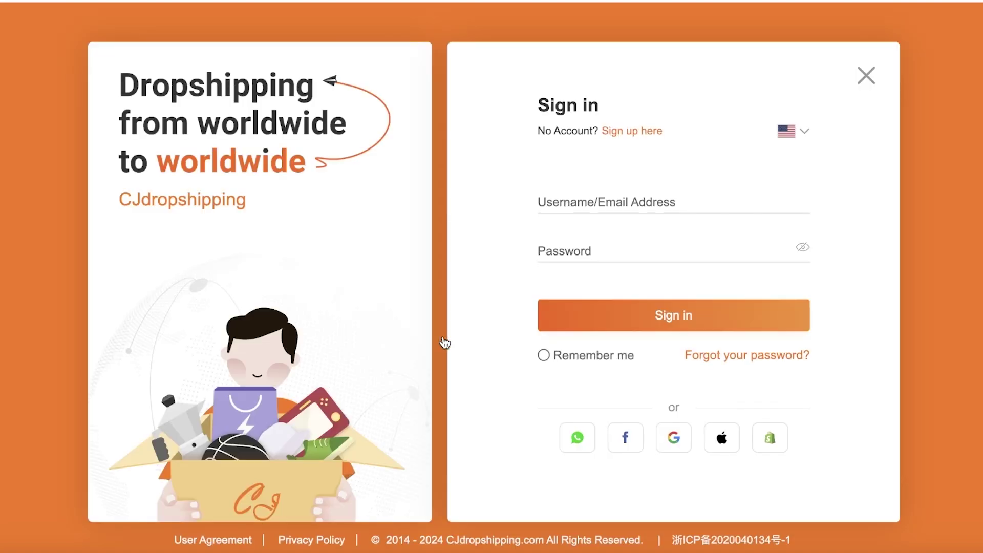
pyautogui.click(686, 439)
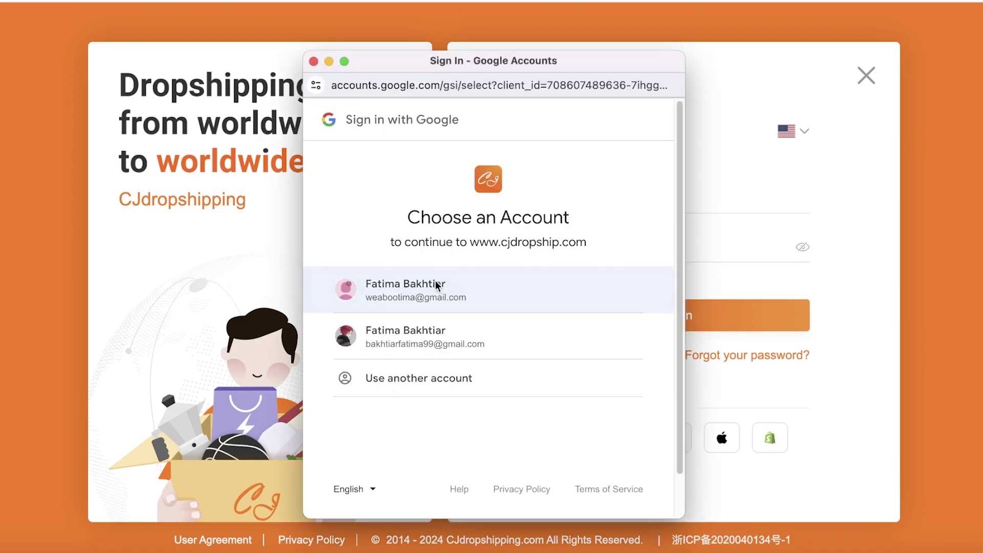
pyautogui.click(437, 285)
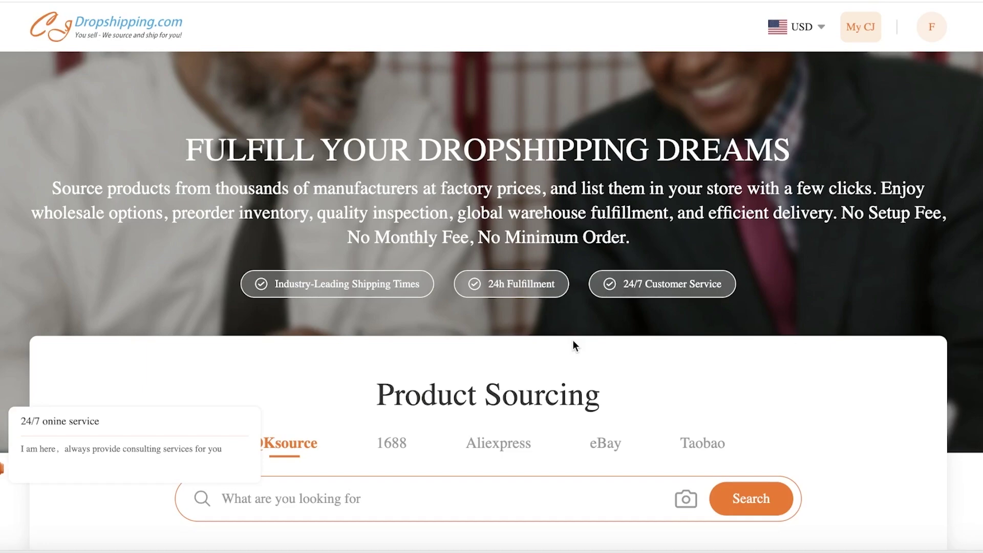
pyautogui.scroll(-8, 533, 257)
pyautogui.scroll(4, 802, 87)
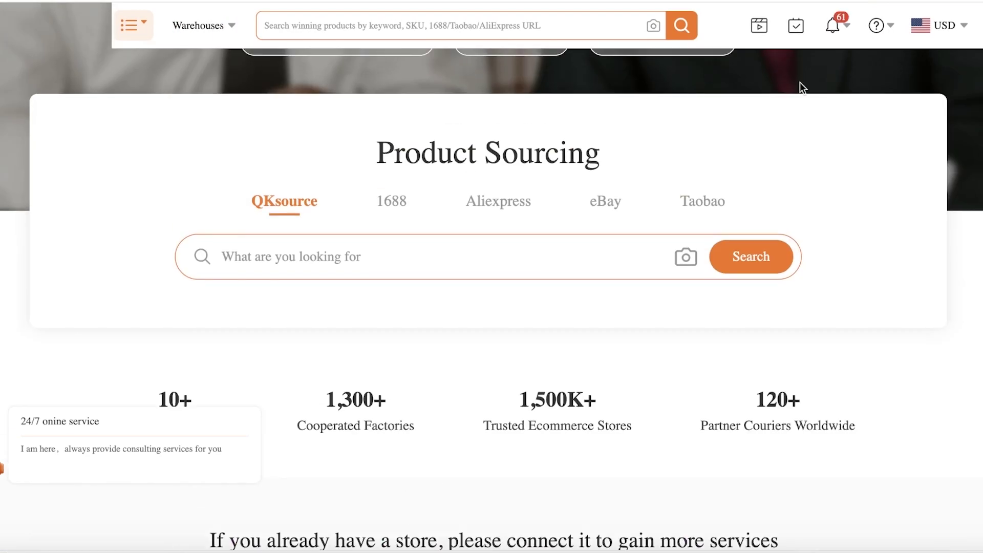
pyautogui.moveTo(922, 36)
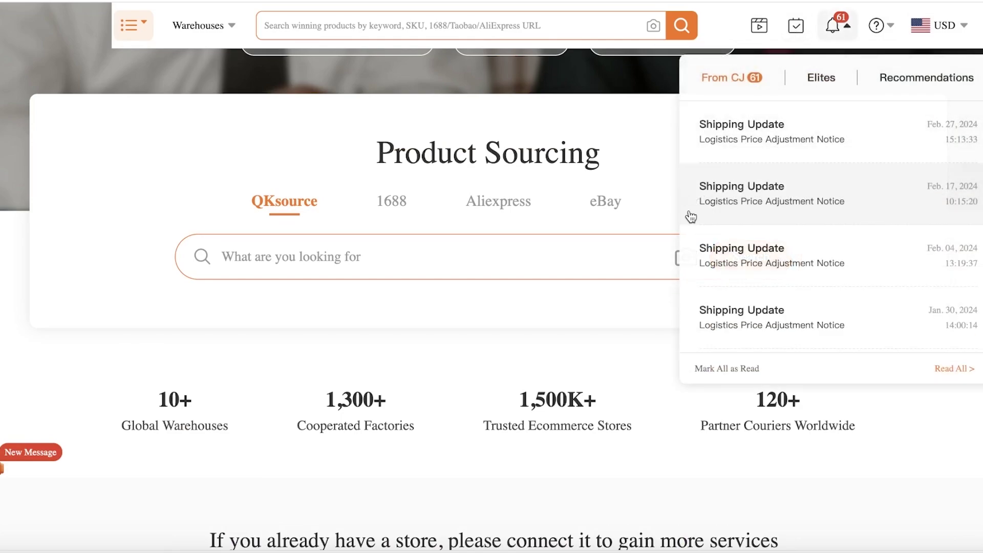
pyautogui.scroll(-8, 476, 239)
pyautogui.moveTo(186, 32)
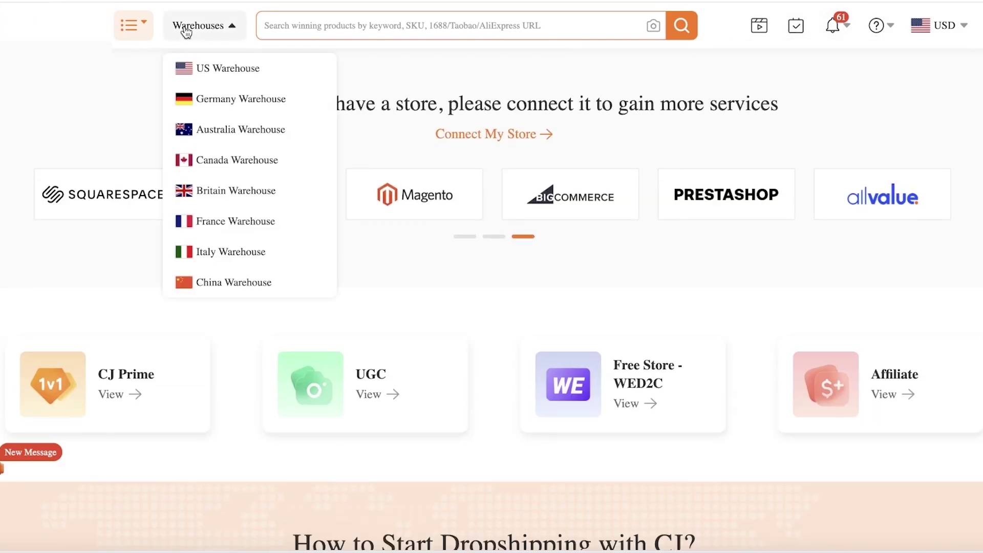
pyautogui.moveTo(142, 36)
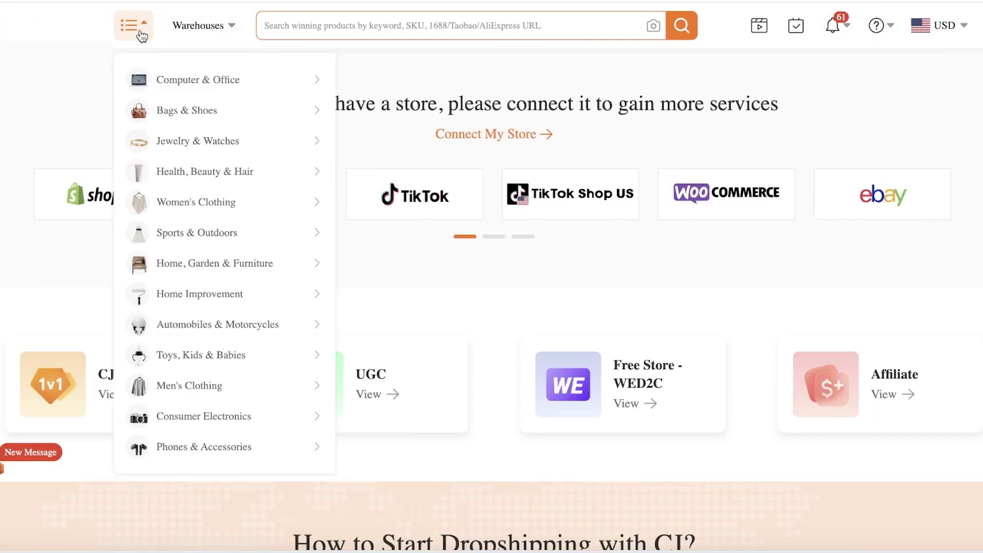
pyautogui.scroll(-15, 770, 510)
pyautogui.scroll(20, 777, 280)
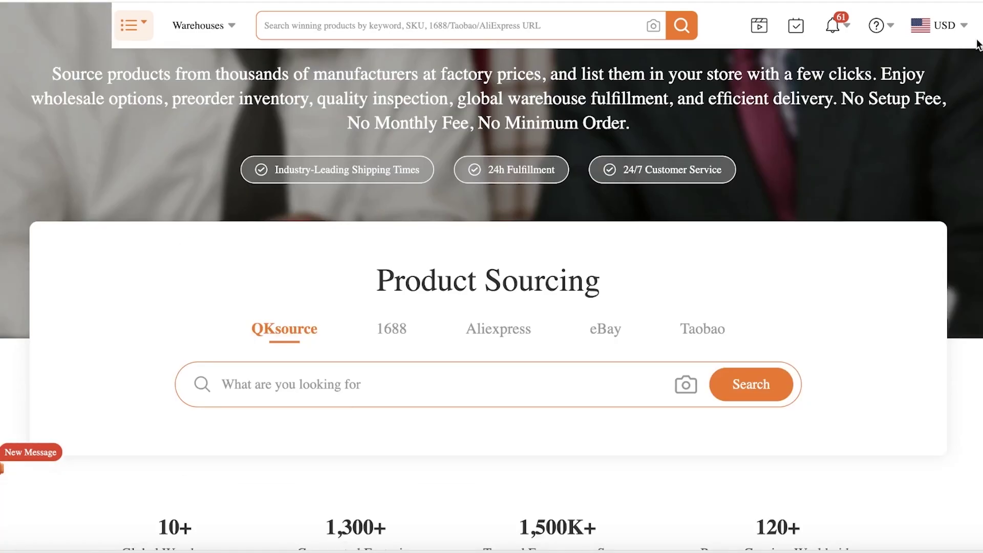
pyautogui.moveTo(979, 25)
pyautogui.scroll(2, 745, 153)
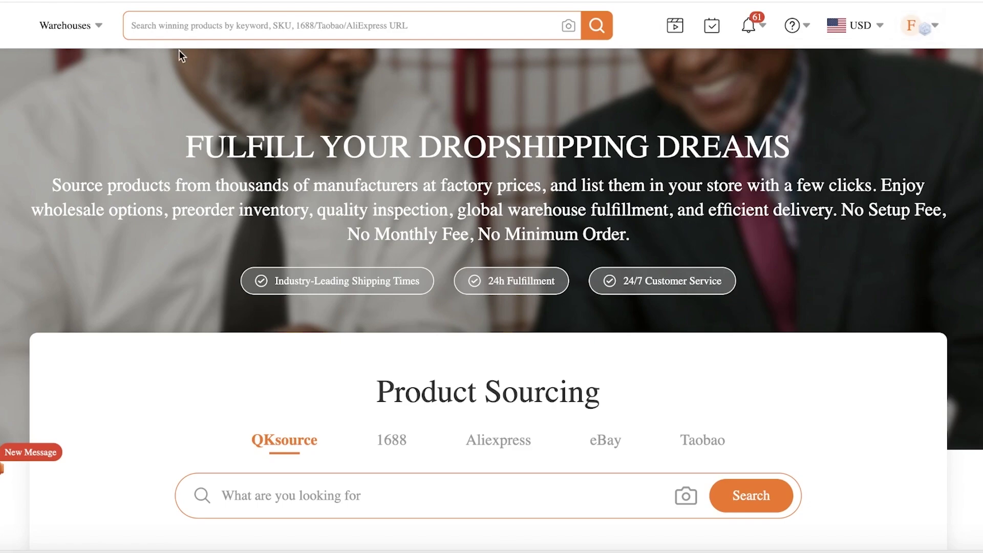
pyautogui.moveTo(832, 23)
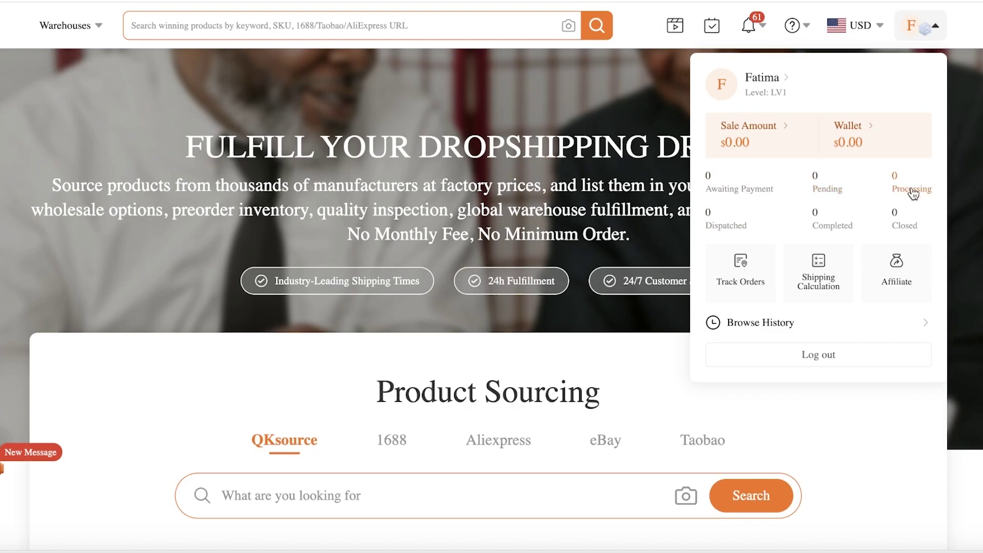
pyautogui.scroll(-1, 714, 227)
pyautogui.scroll(-10, 712, 241)
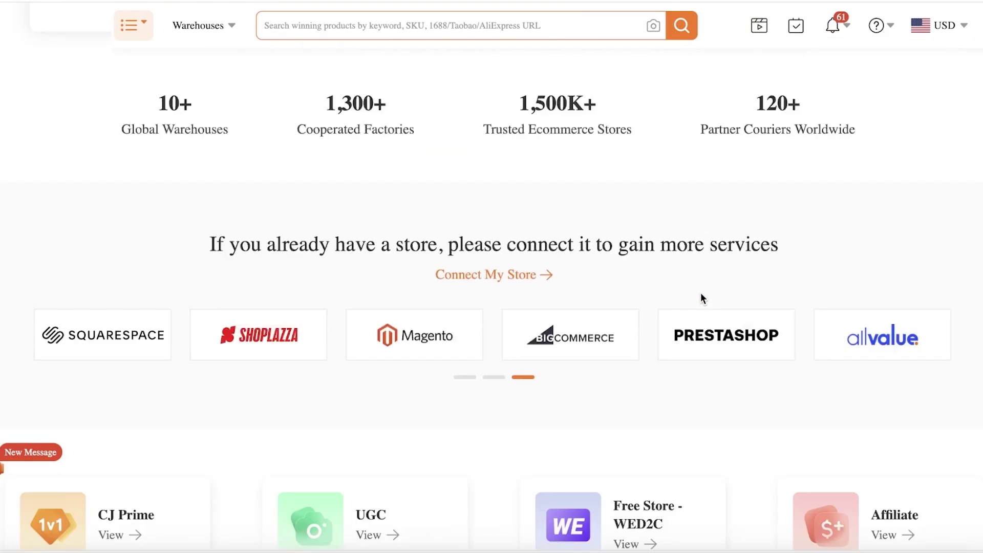
pyautogui.scroll(8, 472, 290)
pyautogui.scroll(-8, 454, 287)
pyautogui.scroll(-1, 456, 297)
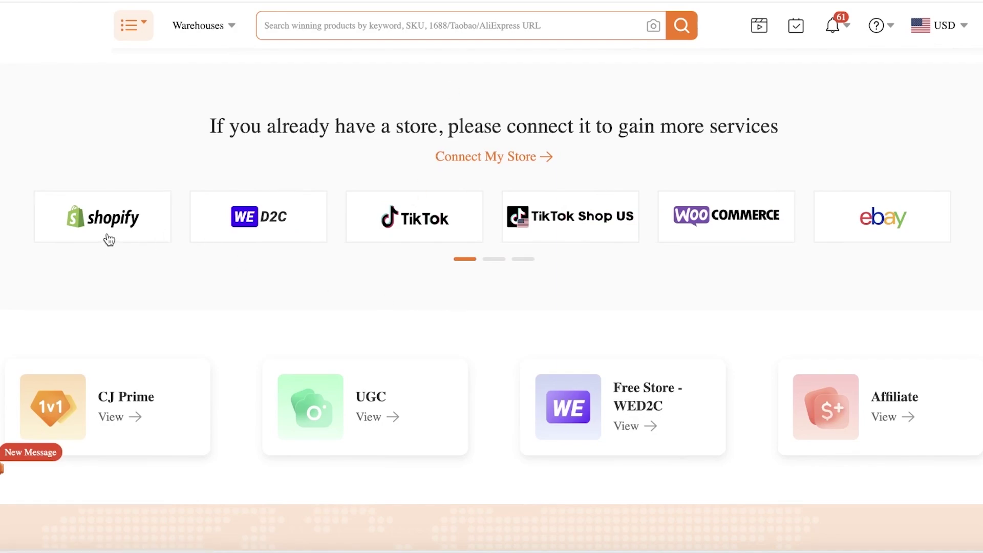
# Delete the unauthorized Shopify store from CJ's Authorization store list
pyautogui.click(236, 23)
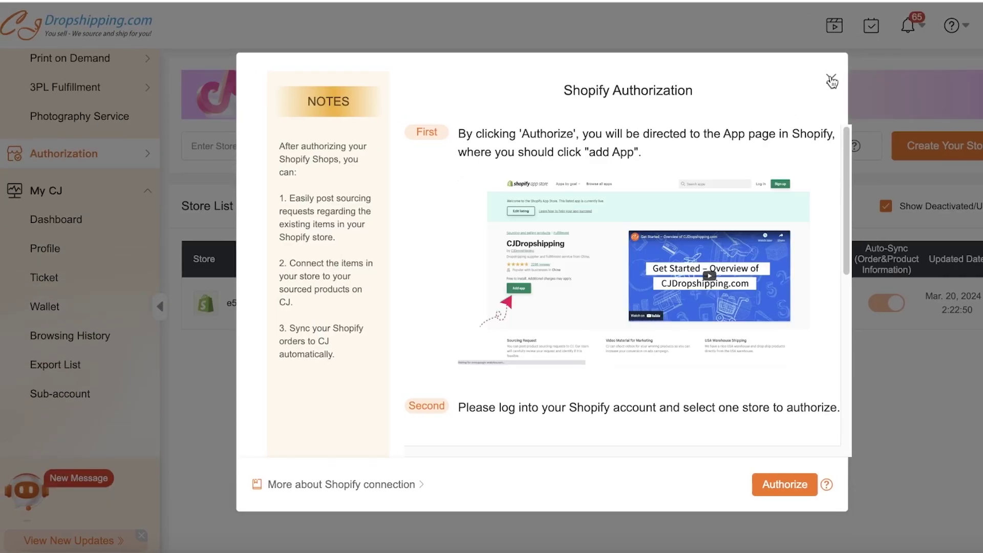
pyautogui.click(832, 80)
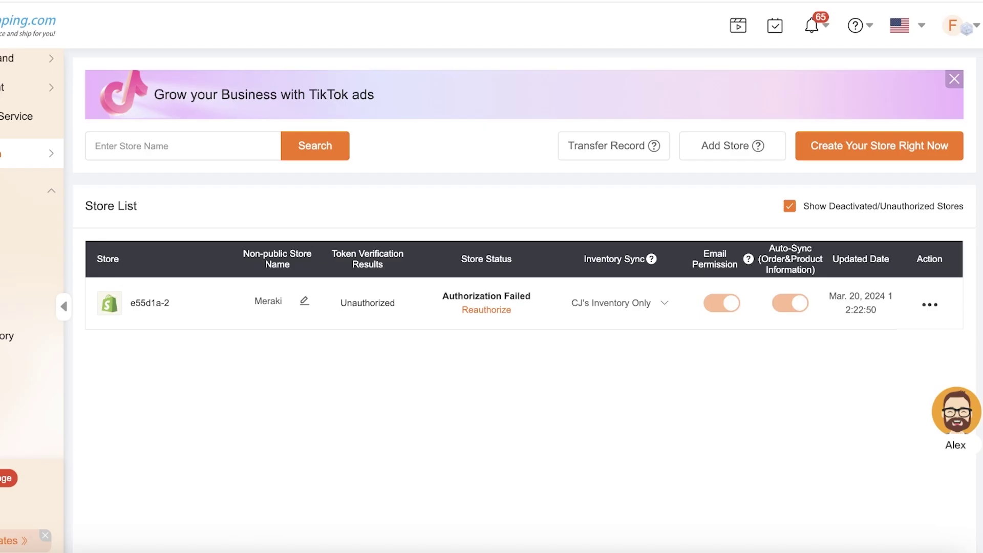
pyautogui.moveTo(933, 306)
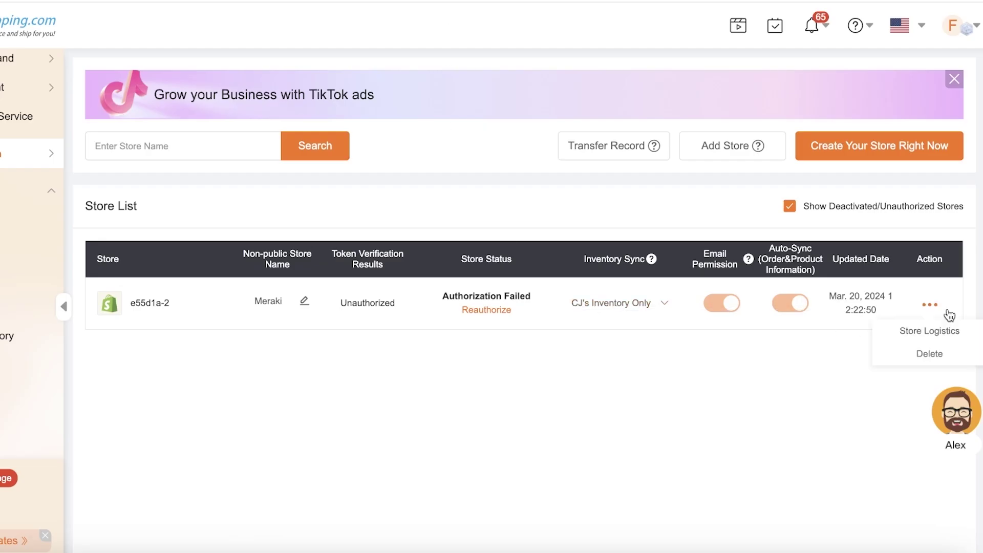
pyautogui.click(929, 361)
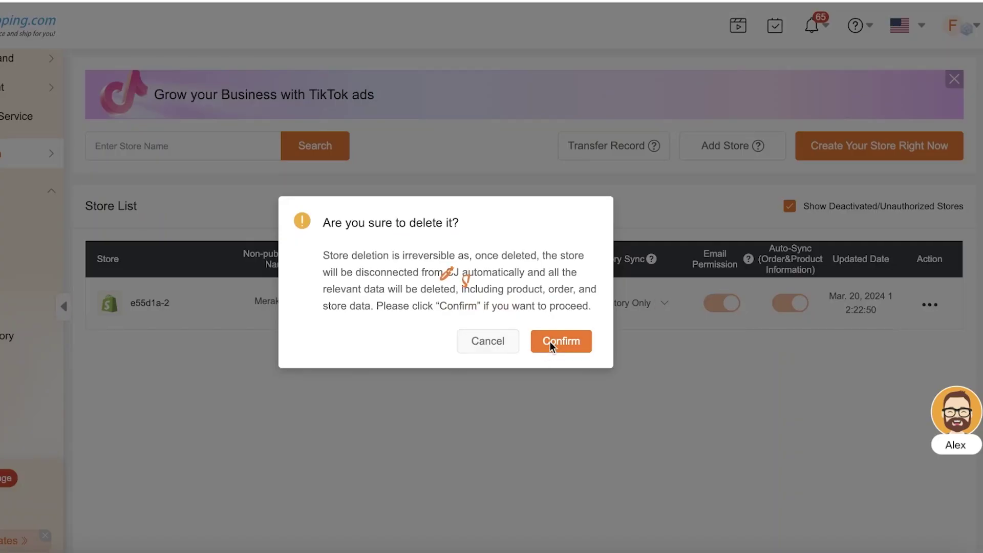
pyautogui.click(551, 347)
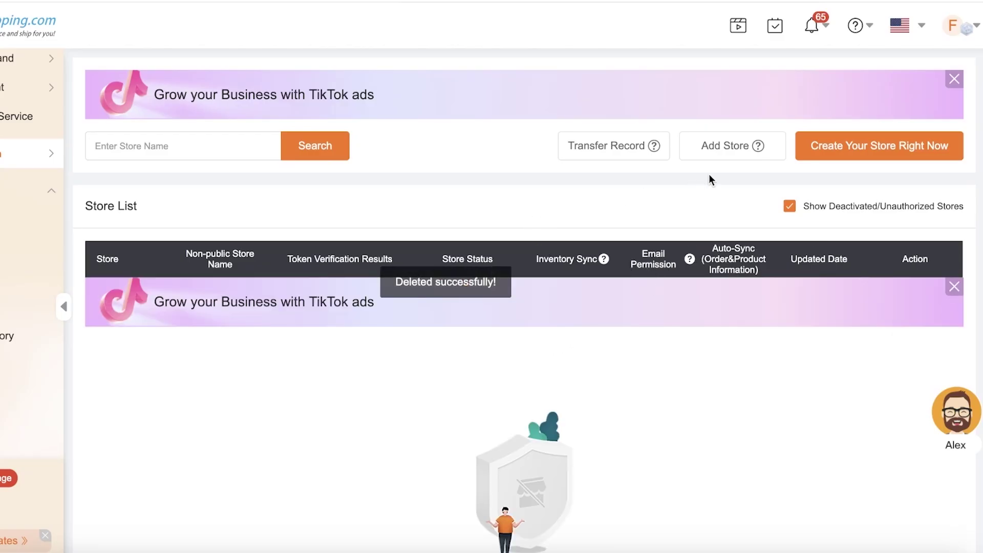
# Add a new Shopify store and authorize CJ through the installed Shopify app
pyautogui.click(724, 149)
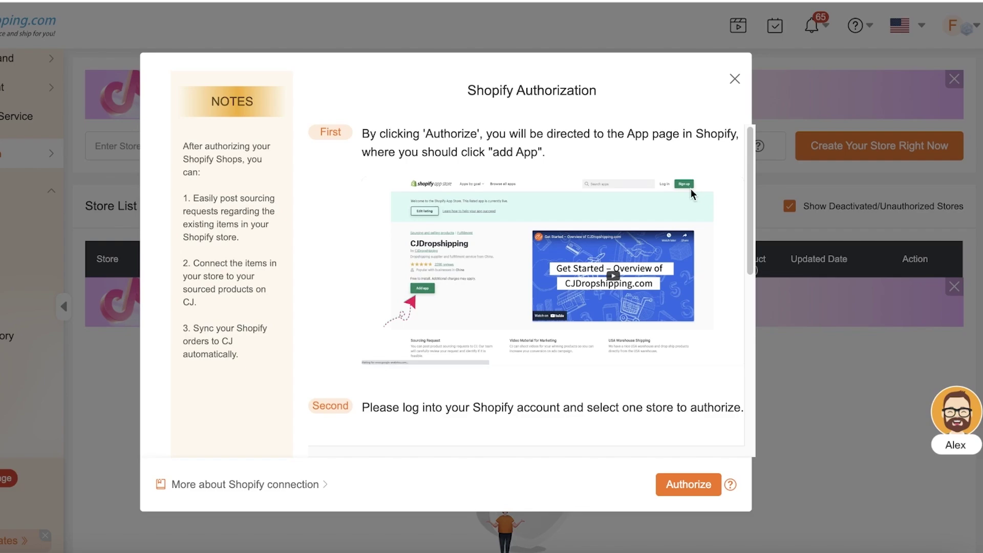
pyautogui.click(689, 485)
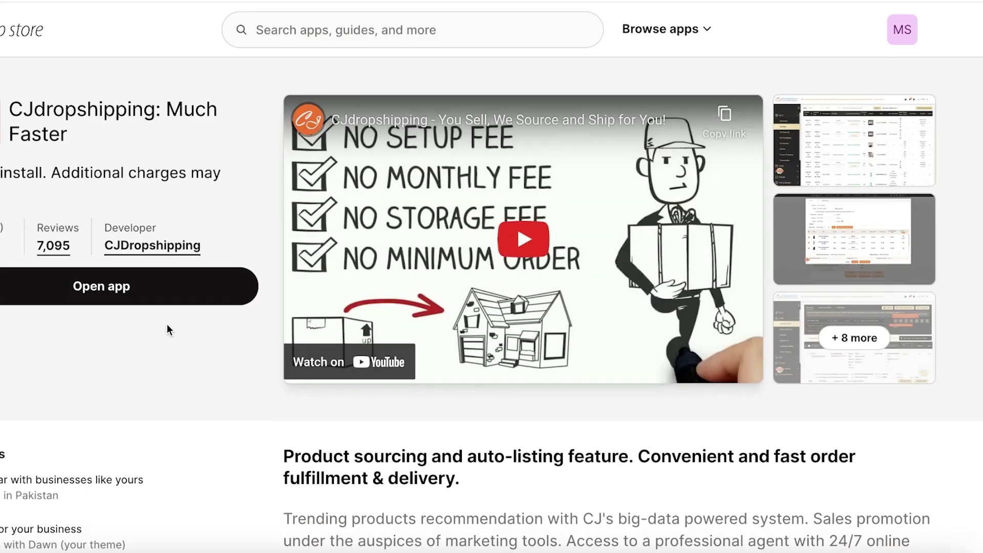
pyautogui.click(157, 300)
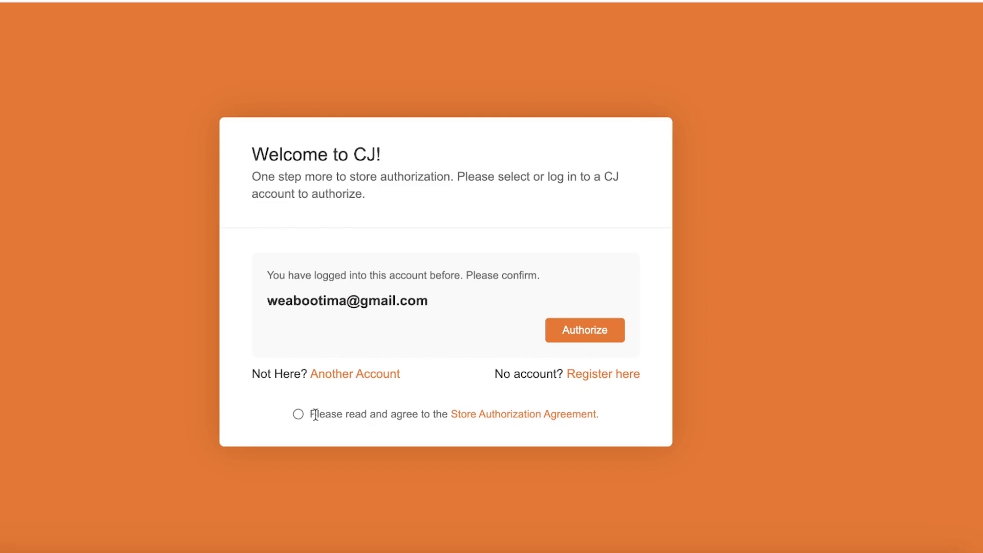
# Agree to the Store Authorization Agreement
pyautogui.click(300, 414)
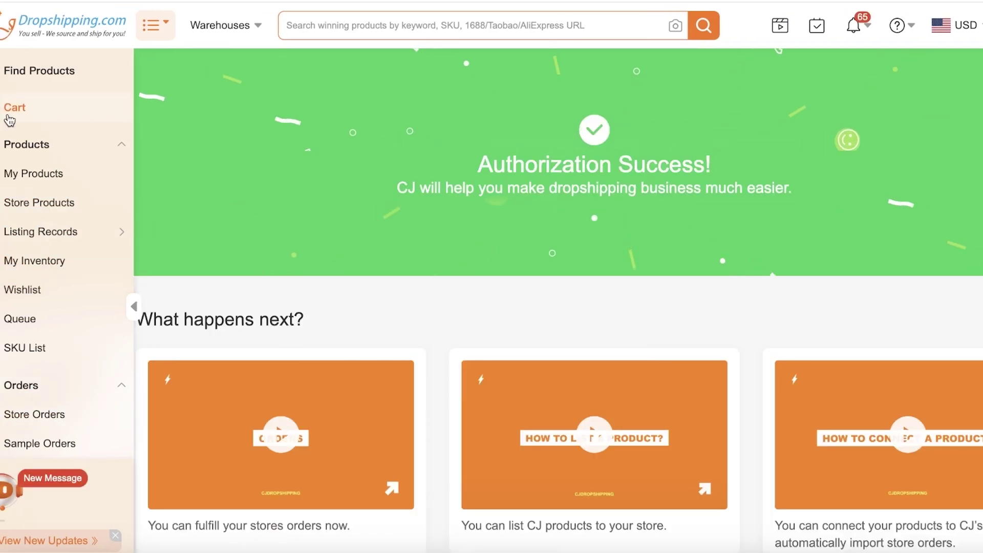
pyautogui.scroll(-3, 16, 177)
pyautogui.scroll(-5, 15, 177)
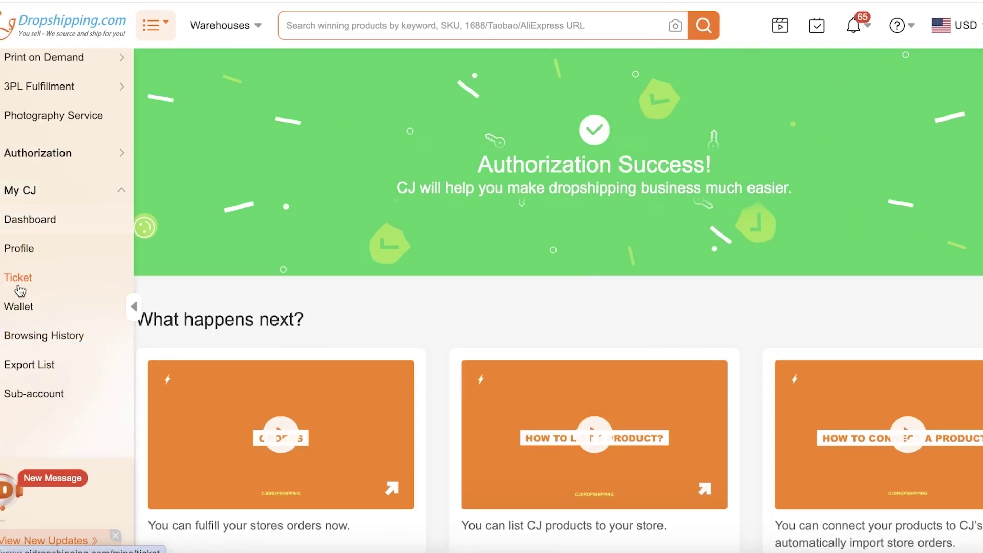
pyautogui.scroll(-1, 409, 264)
pyautogui.scroll(-1, 410, 264)
pyautogui.scroll(10, 59, 184)
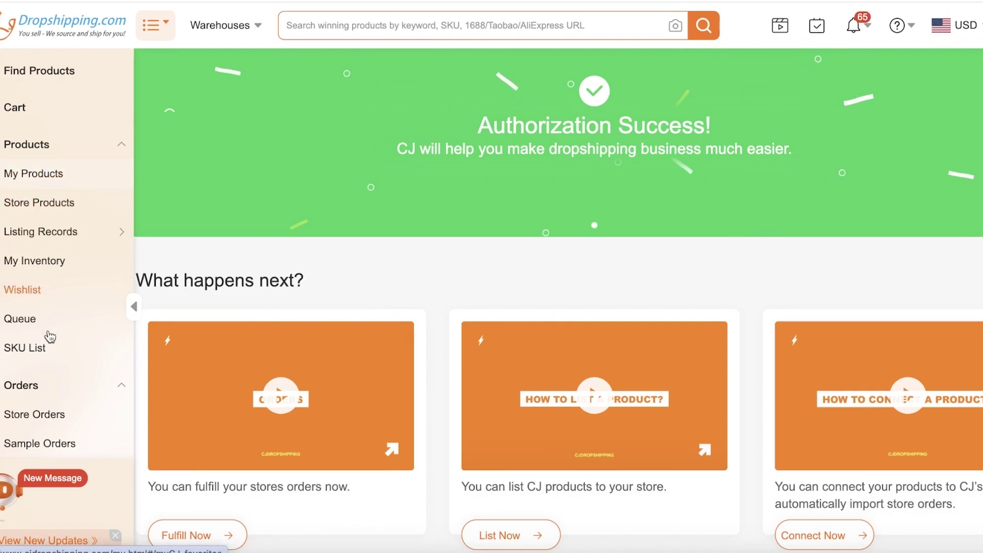
# Open the Shopify store list, showing store 1737f2-f1 authorized and activated
pyautogui.click(30, 148)
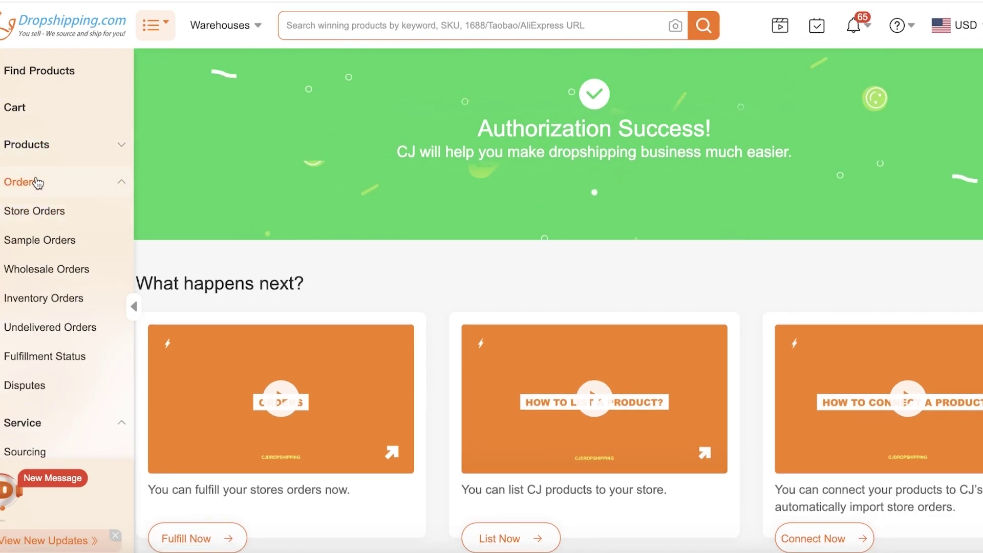
pyautogui.click(36, 183)
pyautogui.click(35, 220)
pyautogui.moveTo(38, 256)
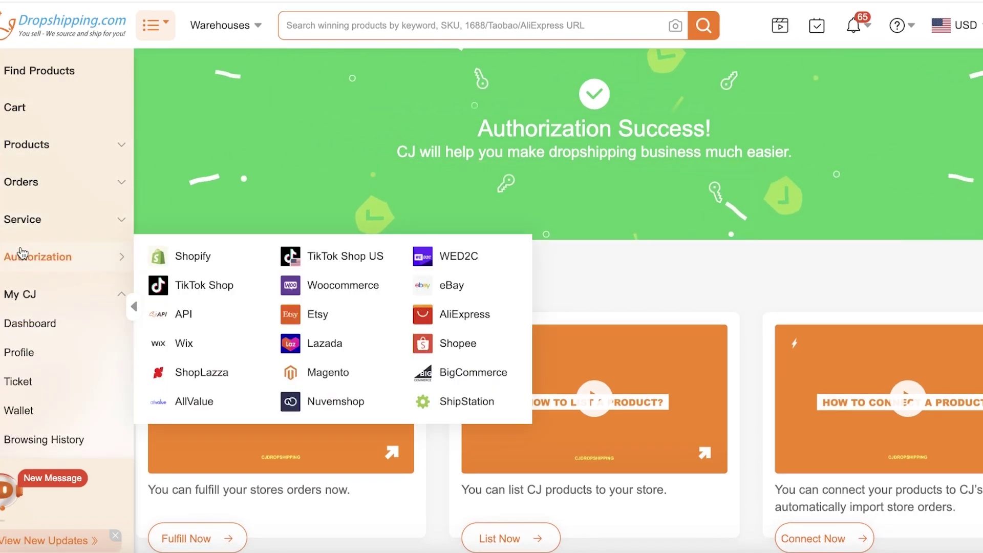
pyautogui.click(187, 259)
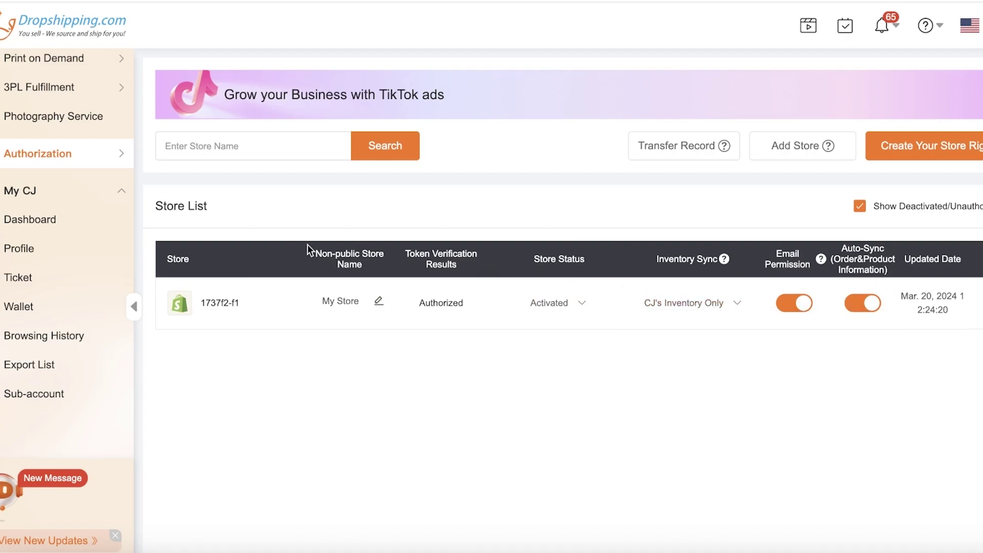
pyautogui.scroll(10, 20, 215)
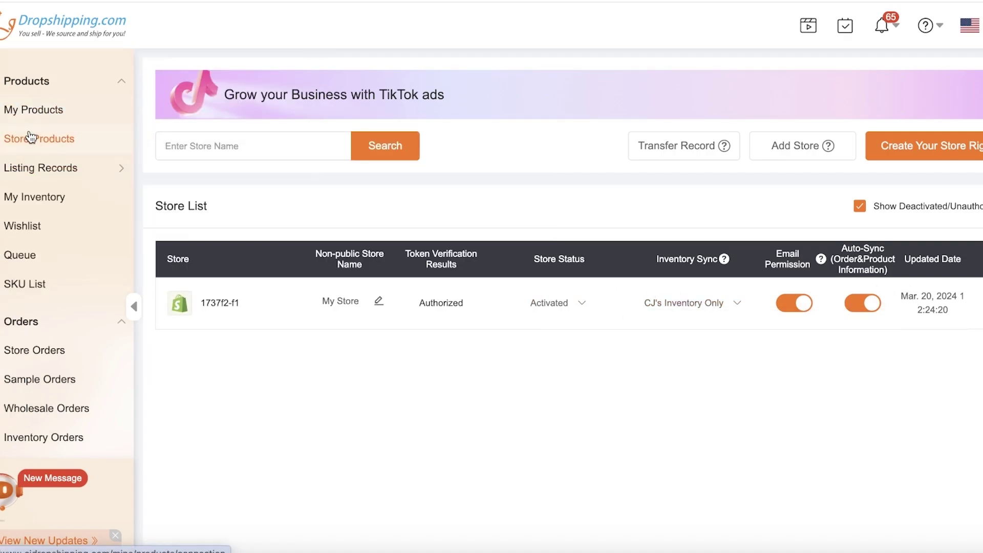
pyautogui.scroll(2, 34, 131)
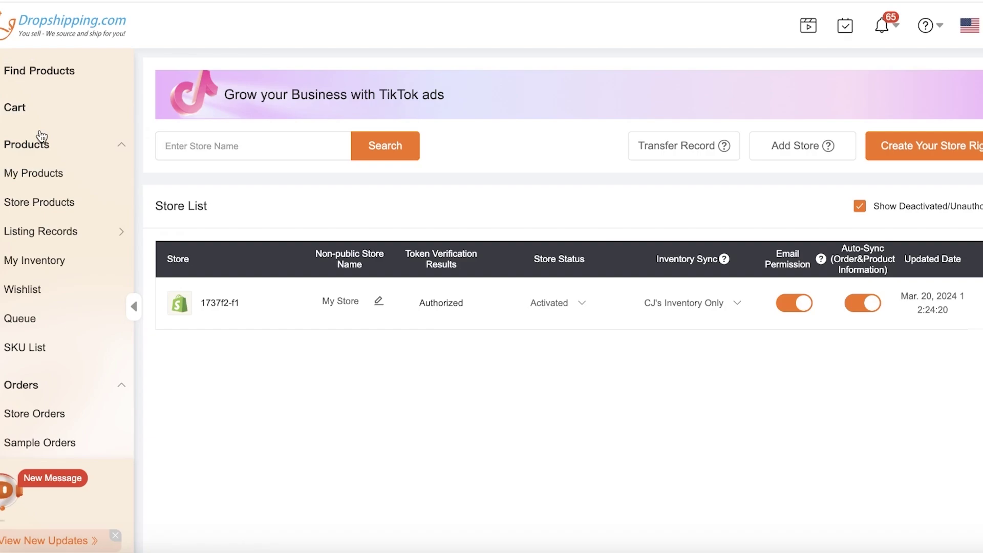
# Browse Find Products down to Trending Products and open the Remote Control Interactive Cat Car Toy
pyautogui.click(31, 64)
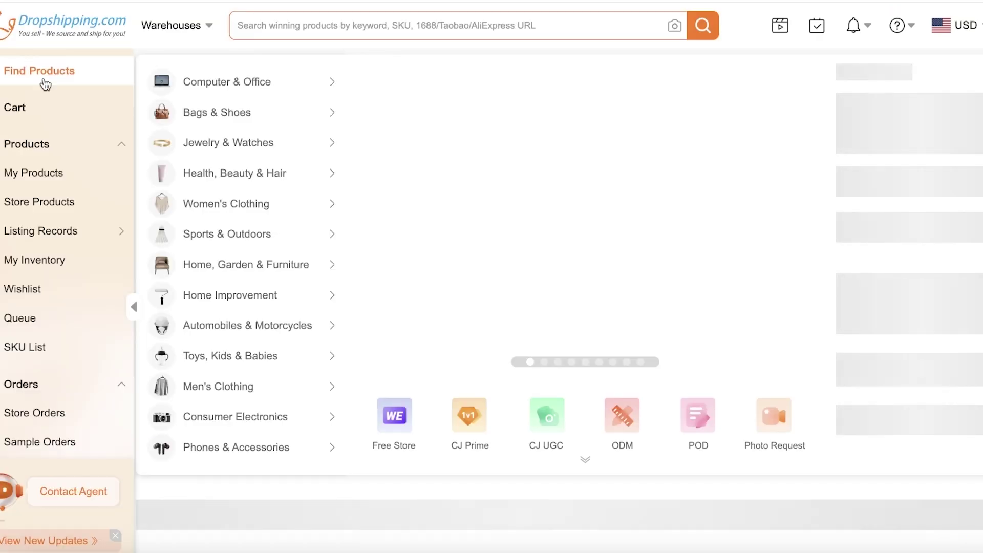
pyautogui.scroll(-4, 391, 268)
pyautogui.scroll(-6, 343, 281)
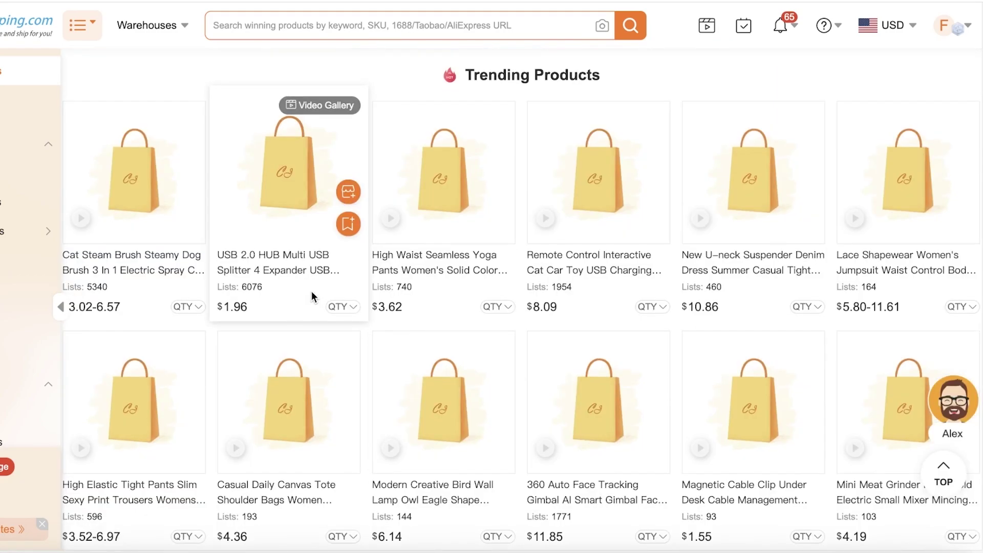
pyautogui.scroll(-5, 288, 301)
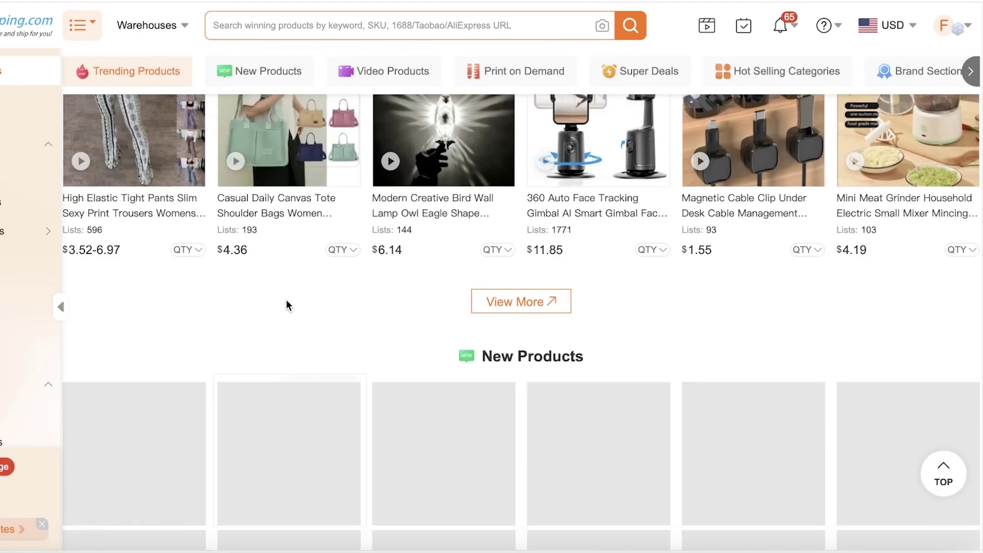
pyautogui.scroll(13, 285, 299)
pyautogui.scroll(-14, 285, 299)
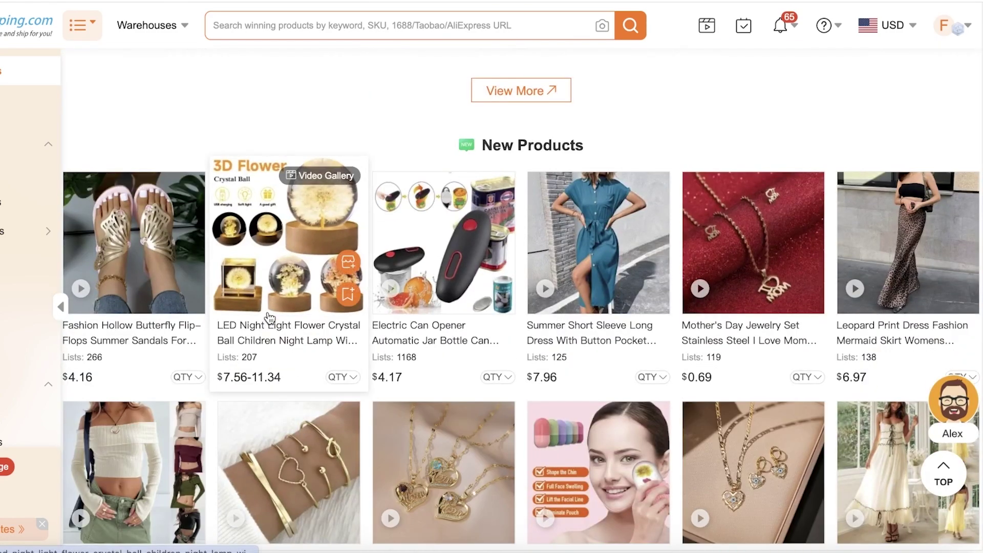
pyautogui.scroll(11, 270, 318)
pyautogui.scroll(3, 650, 253)
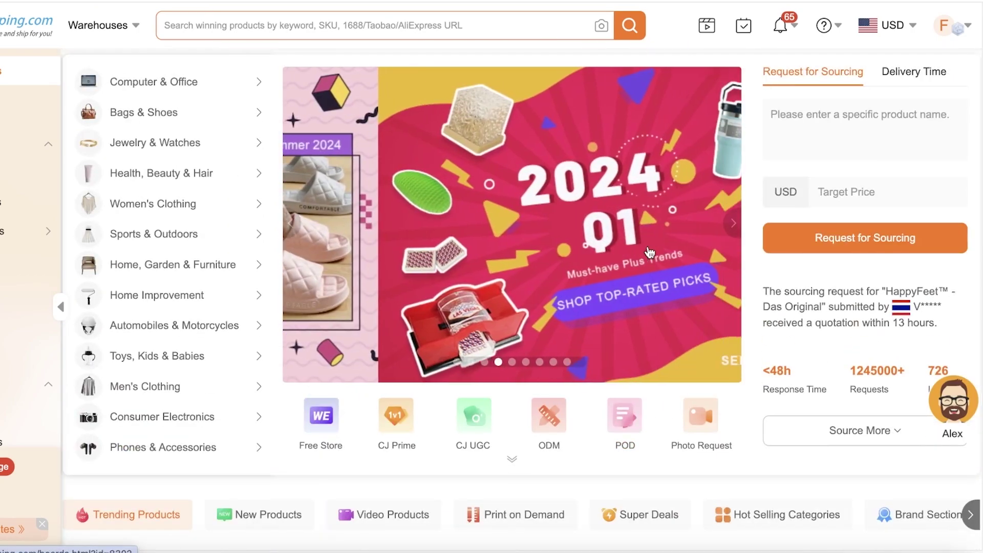
pyautogui.scroll(-5, 650, 253)
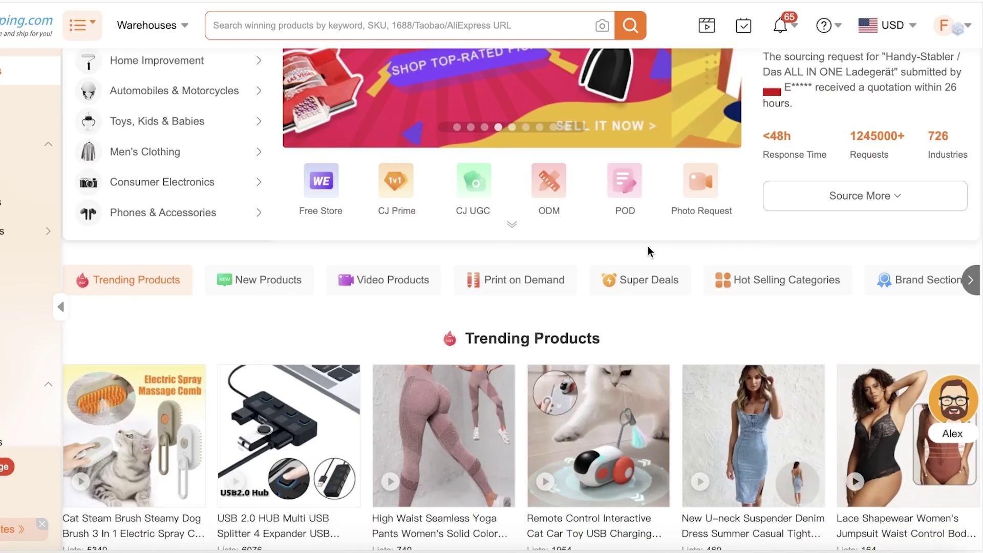
pyautogui.scroll(-5, 648, 247)
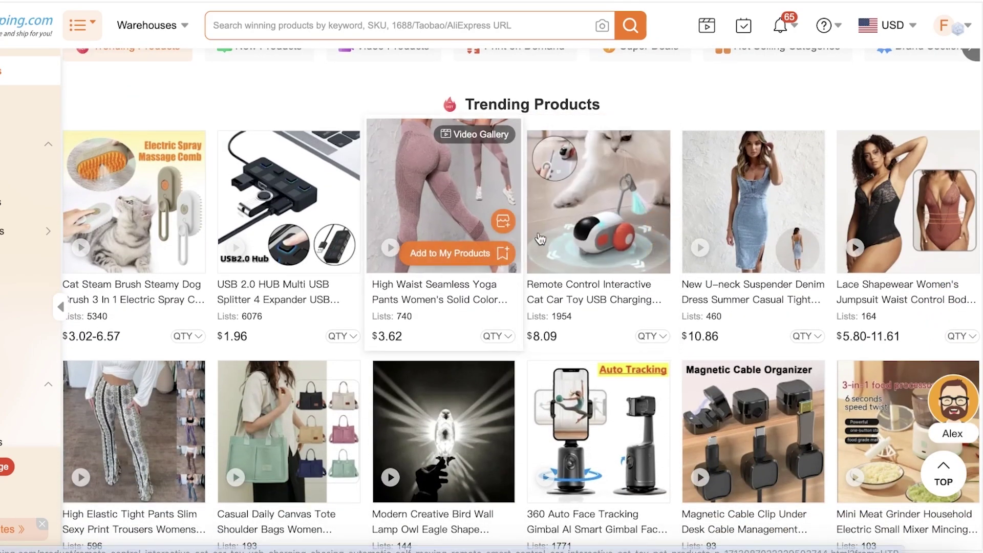
pyautogui.click(559, 180)
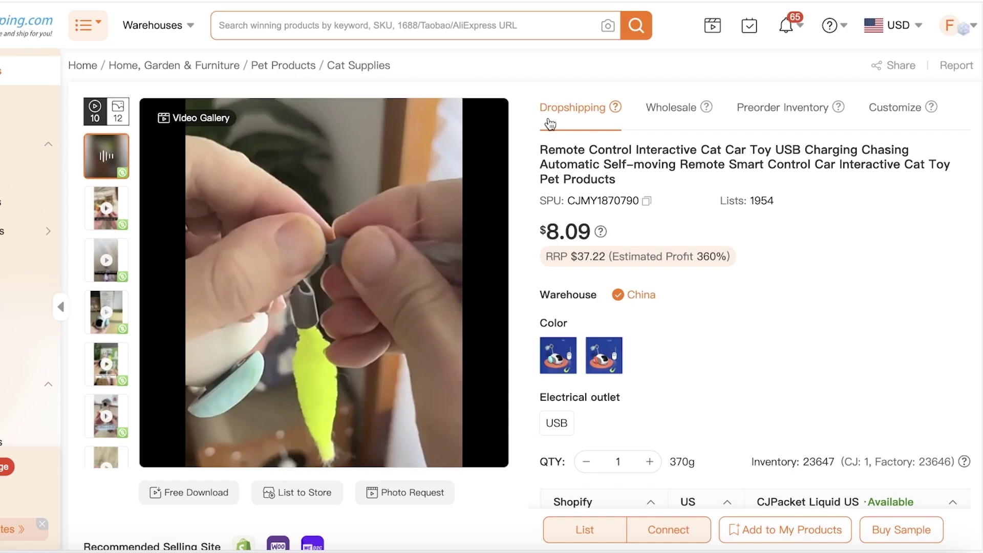
# Review the $8.09 cat car toy's details and start listing it to the Shopify store
pyautogui.scroll(-8, 664, 191)
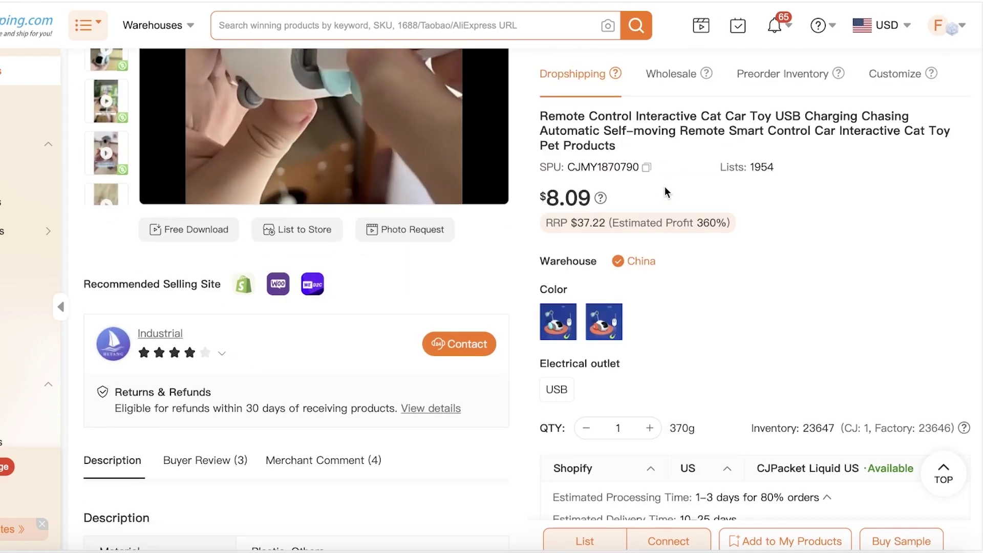
pyautogui.scroll(8, 669, 193)
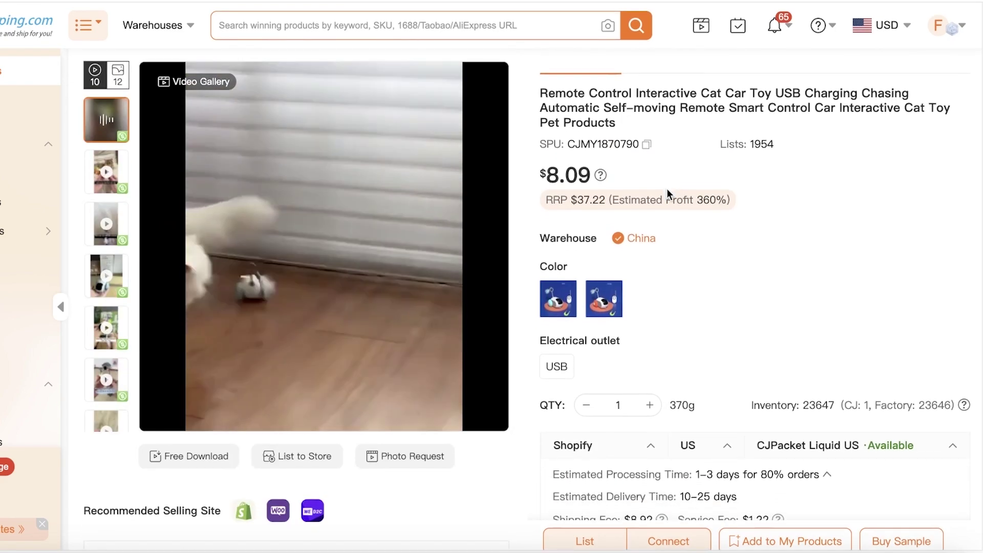
pyautogui.scroll(1, 687, 153)
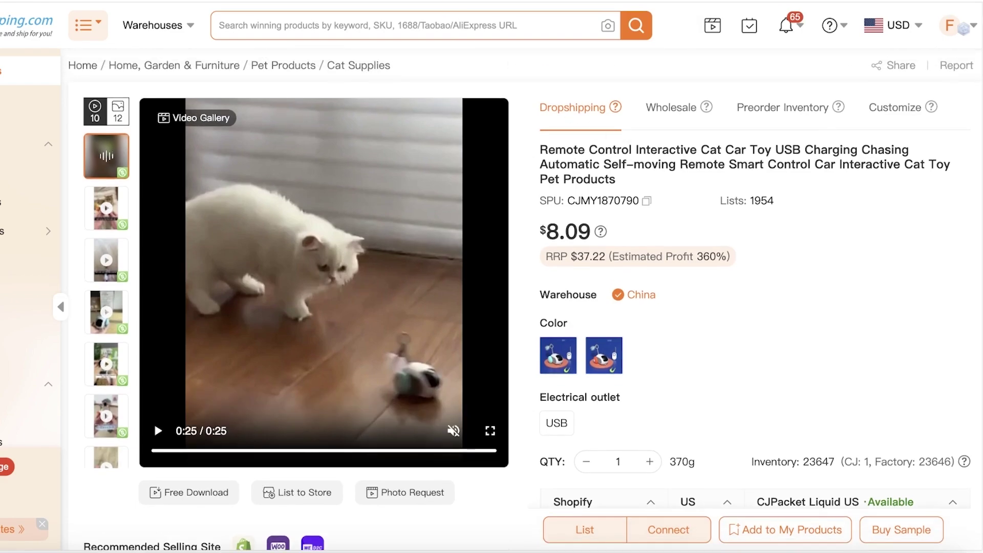
pyautogui.scroll(-5, 621, 354)
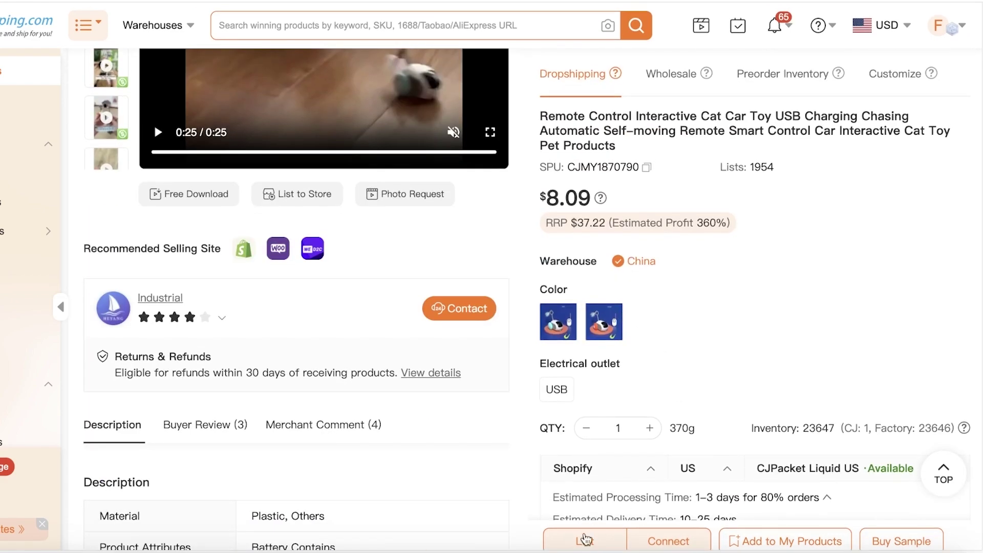
pyautogui.click(584, 541)
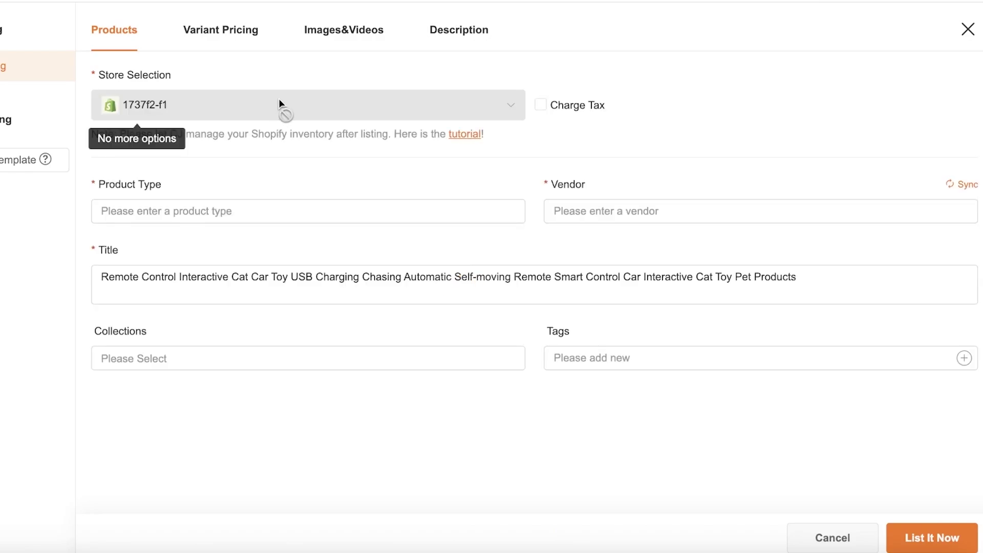
# Trim the listing title down to 'Cat Car Toy'
pyautogui.click(285, 211)
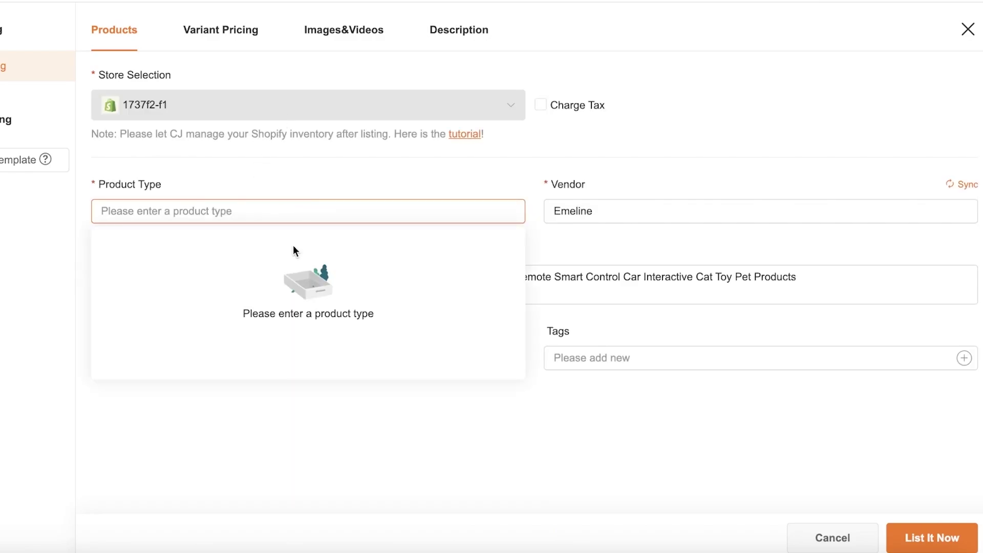
pyautogui.click(588, 213)
pyautogui.click(336, 282)
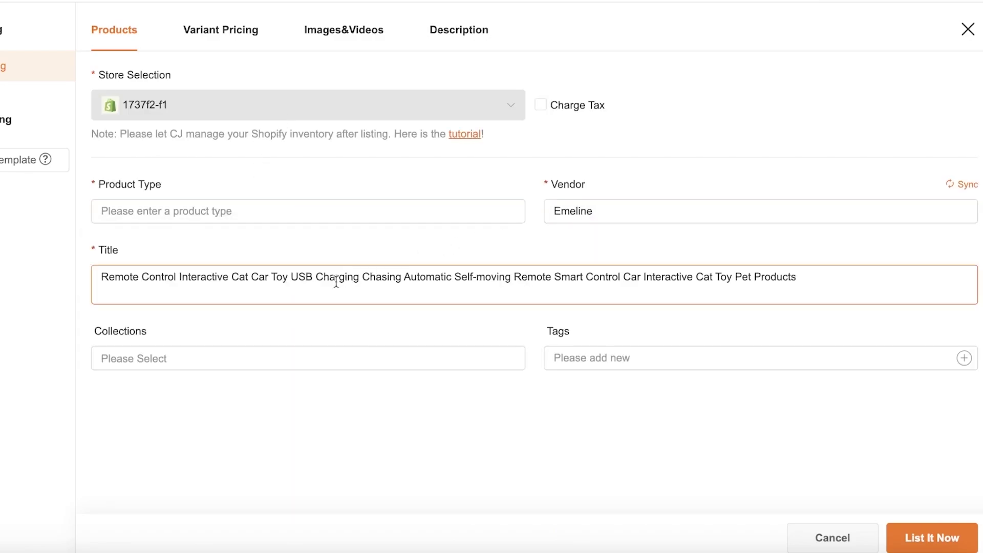
pyautogui.moveTo(233, 277); pyautogui.dragTo(109, 265)
pyautogui.press('BackSpace')
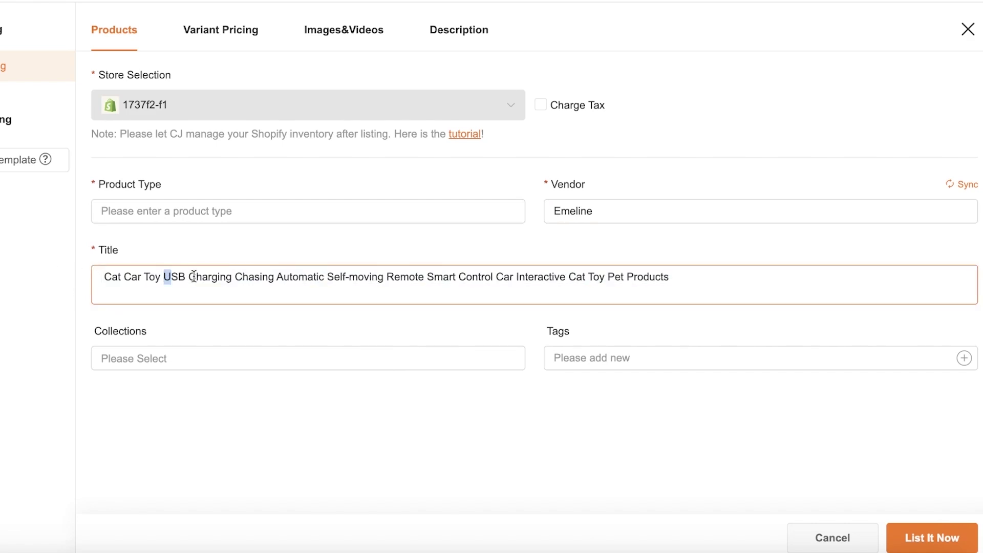
pyautogui.moveTo(193, 277); pyautogui.dragTo(750, 277)
pyautogui.press('BackSpace')
# Put the product in the Home page collection and attempt to publish
pyautogui.click(477, 351)
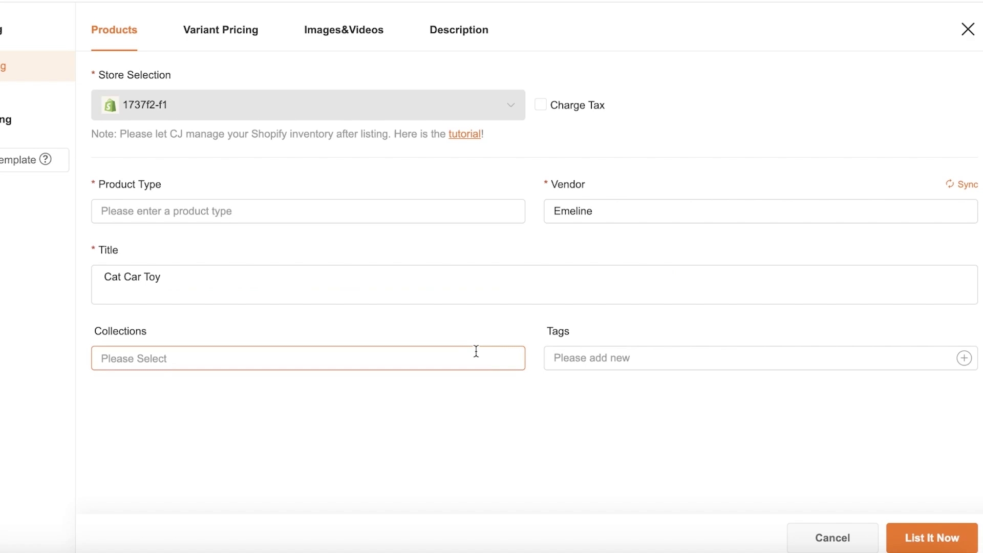
pyautogui.click(384, 403)
pyautogui.click(369, 358)
pyautogui.click(279, 426)
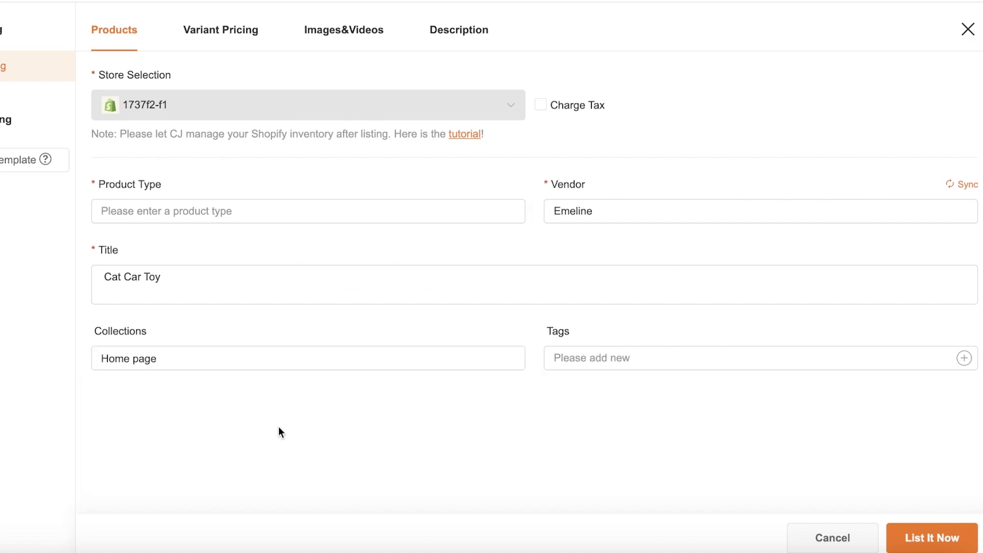
pyautogui.click(653, 363)
pyautogui.click(938, 538)
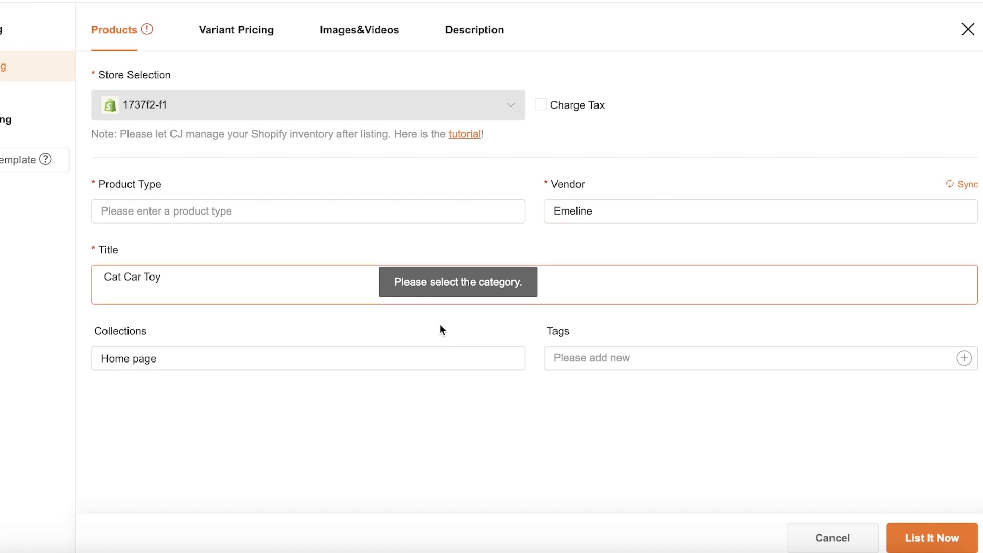
# Set the product type to AA and try publishing again
pyautogui.click(174, 211)
pyautogui.write('AA')
pyautogui.click(164, 242)
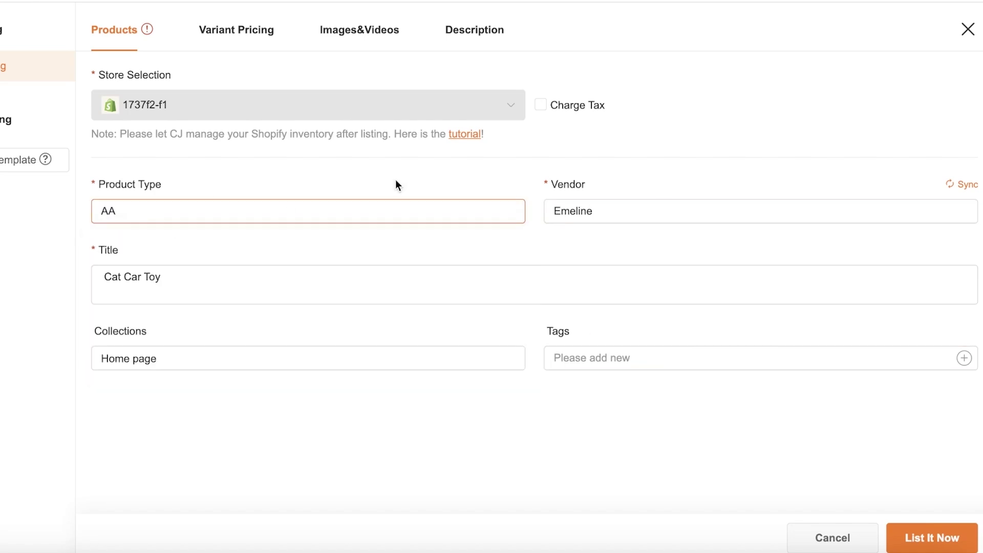
pyautogui.click(917, 537)
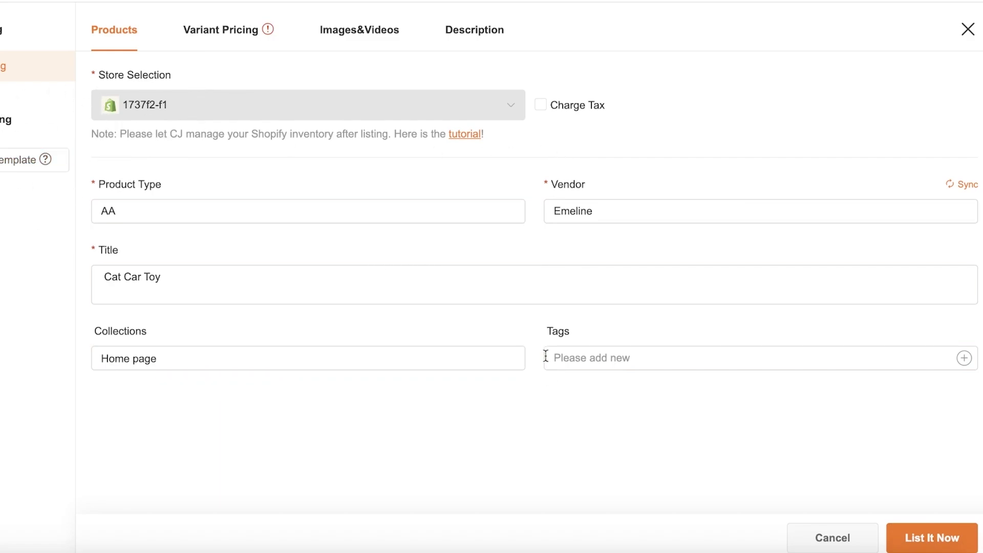
# Price both variants at 30 USD in Variant Pricing
pyautogui.click(254, 40)
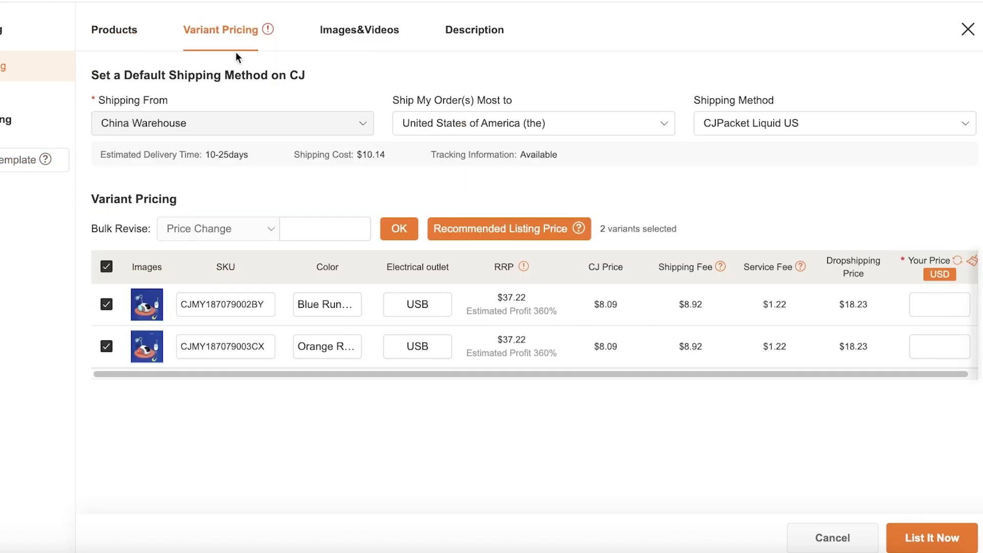
pyautogui.click(332, 225)
pyautogui.click(399, 231)
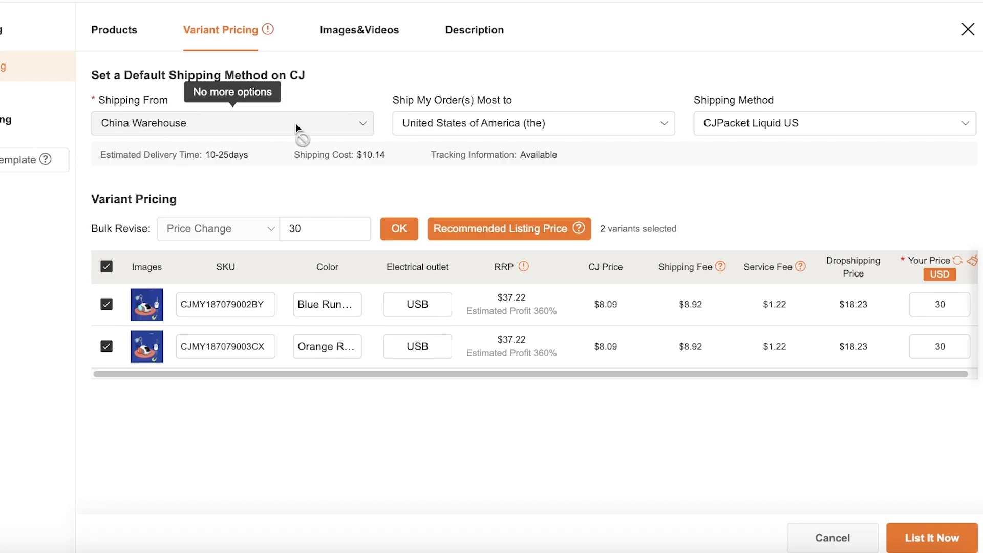
# Choose Canada as the main shipping destination and list the product now
pyautogui.click(569, 126)
pyautogui.click(615, 127)
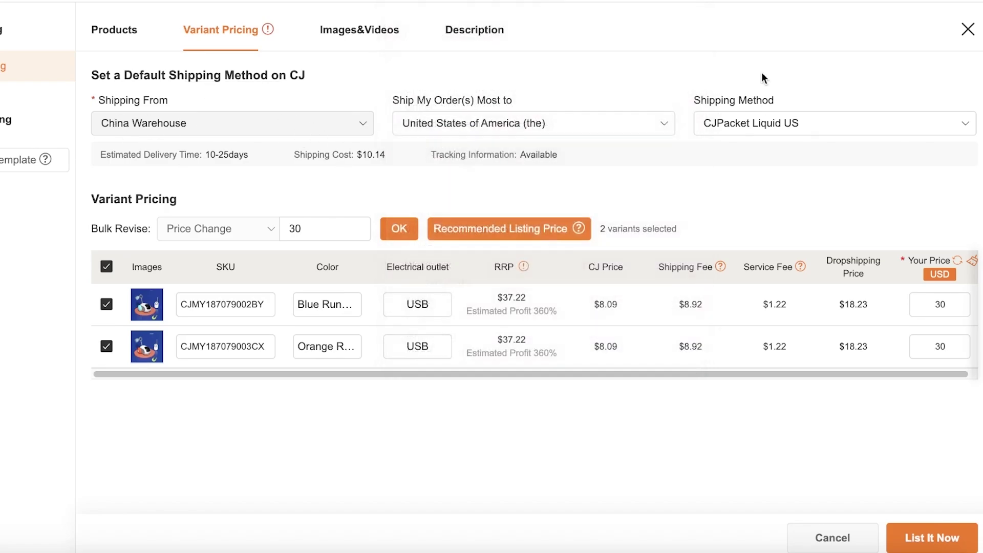
pyautogui.click(642, 126)
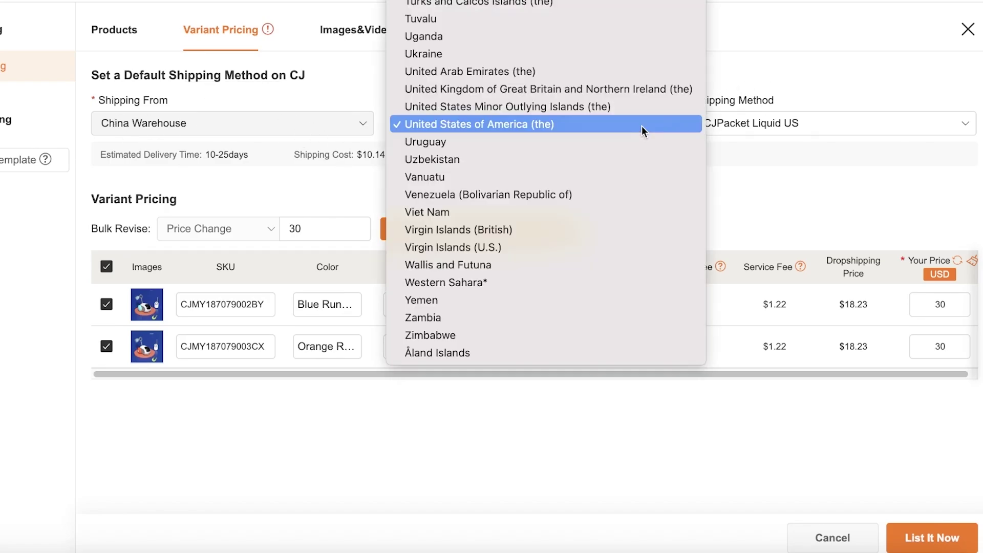
pyautogui.scroll(5, 641, 126)
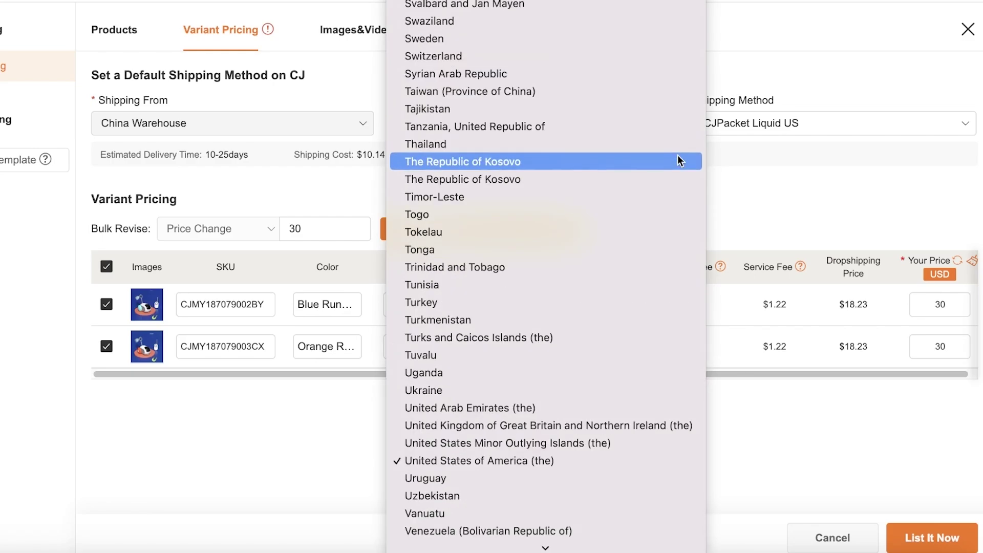
pyautogui.scroll(20, 501, 114)
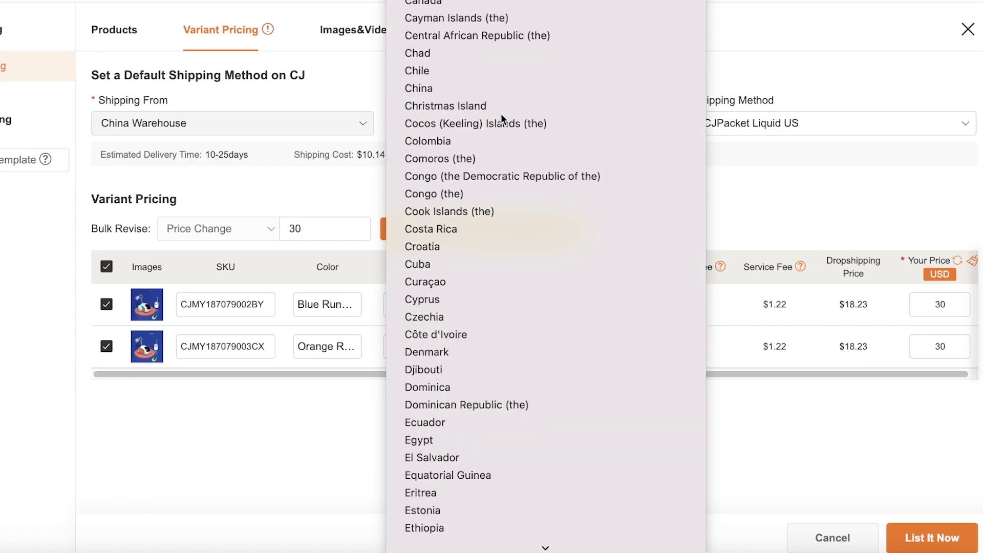
pyautogui.scroll(1, 474, 32)
pyautogui.click(471, 35)
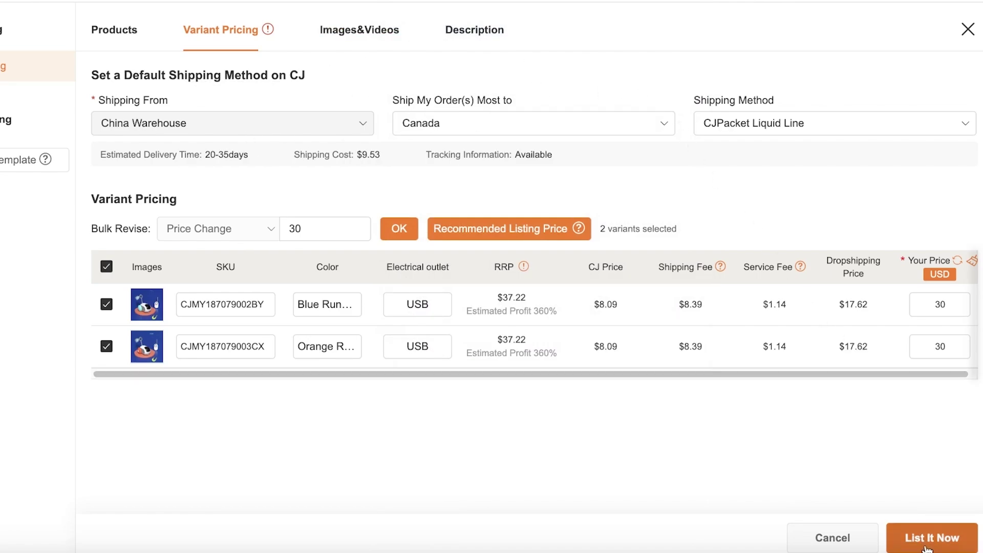
pyautogui.click(925, 530)
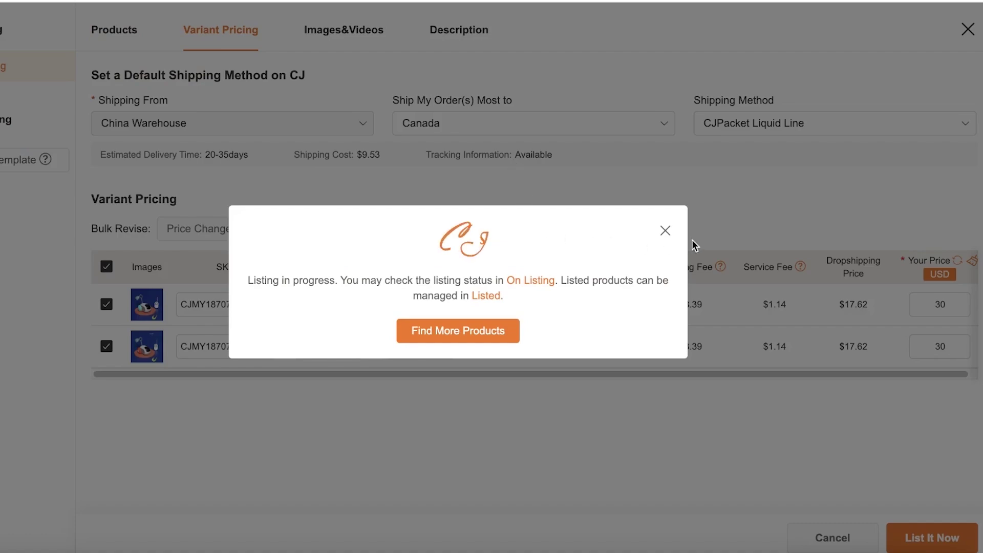
# Dismiss the progress message, check Images&Videos and Description, then close the editor
pyautogui.click(664, 231)
pyautogui.click(343, 29)
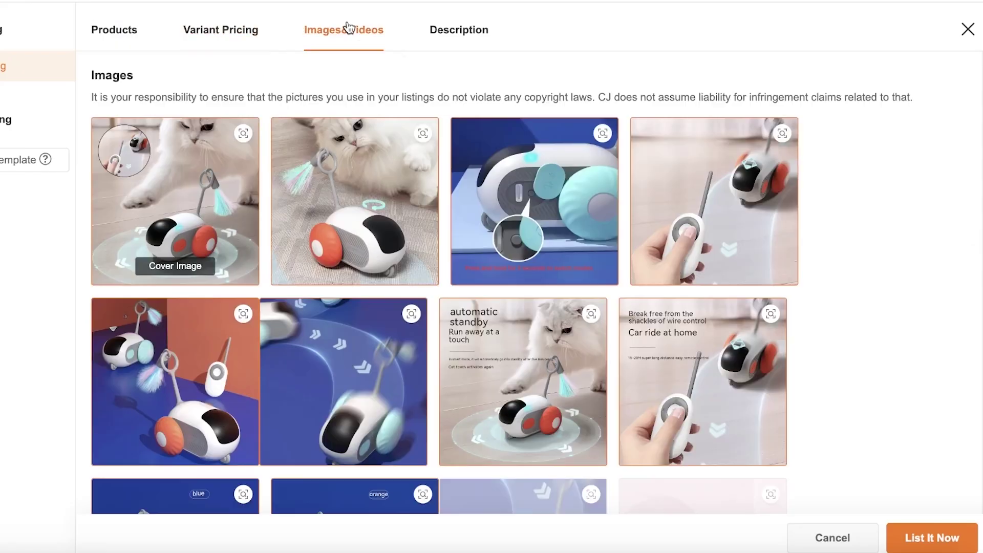
pyautogui.scroll(-15, 780, 236)
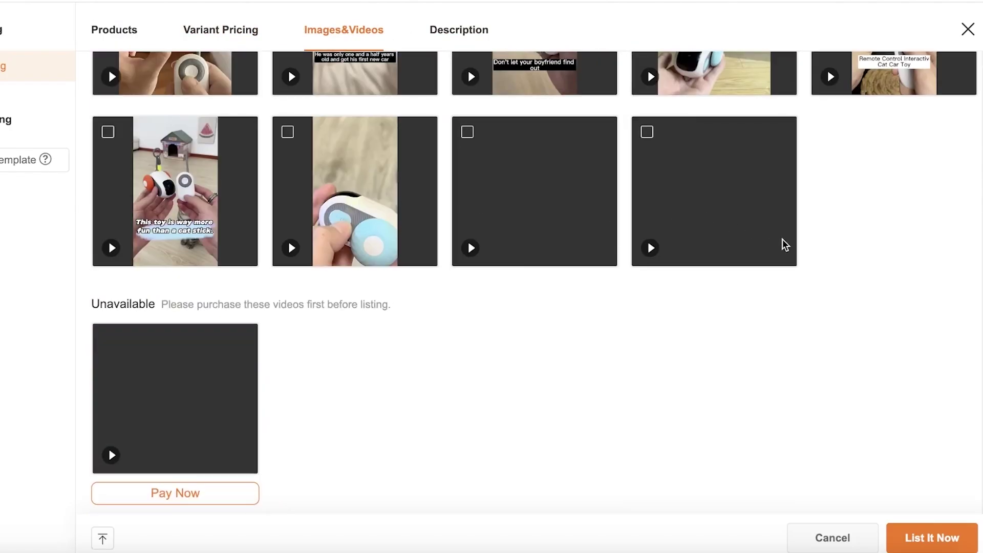
pyautogui.scroll(15, 785, 245)
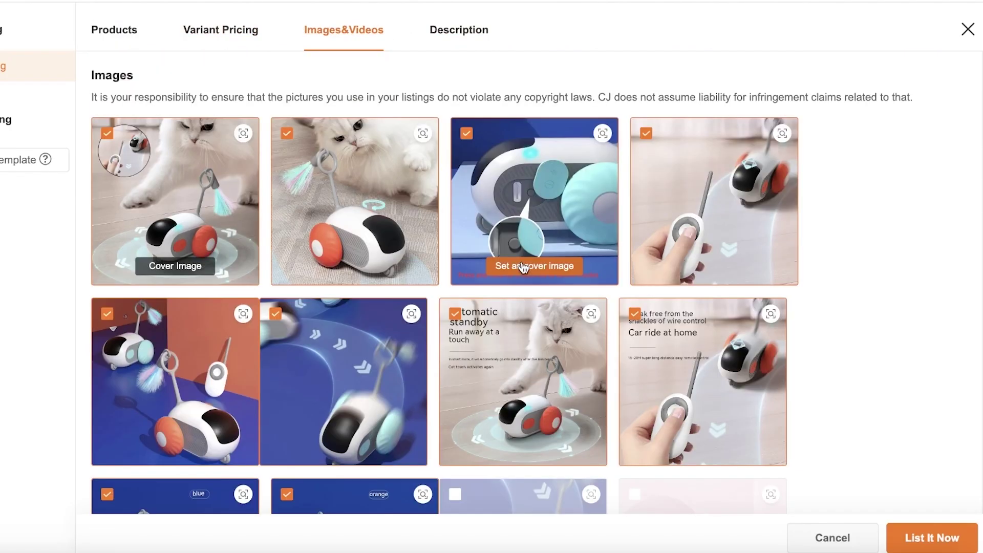
pyautogui.click(472, 30)
pyautogui.scroll(-20, 564, 204)
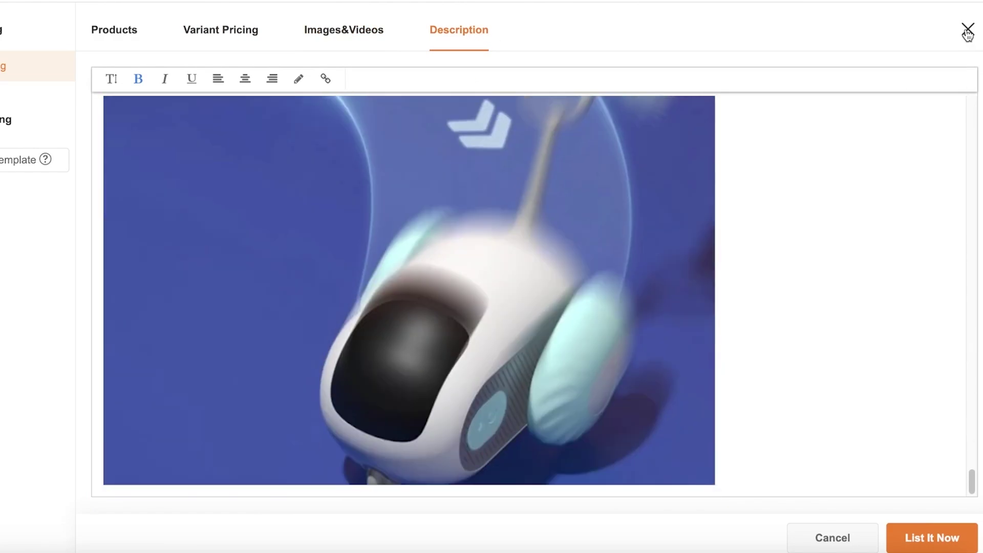
pyautogui.click(969, 31)
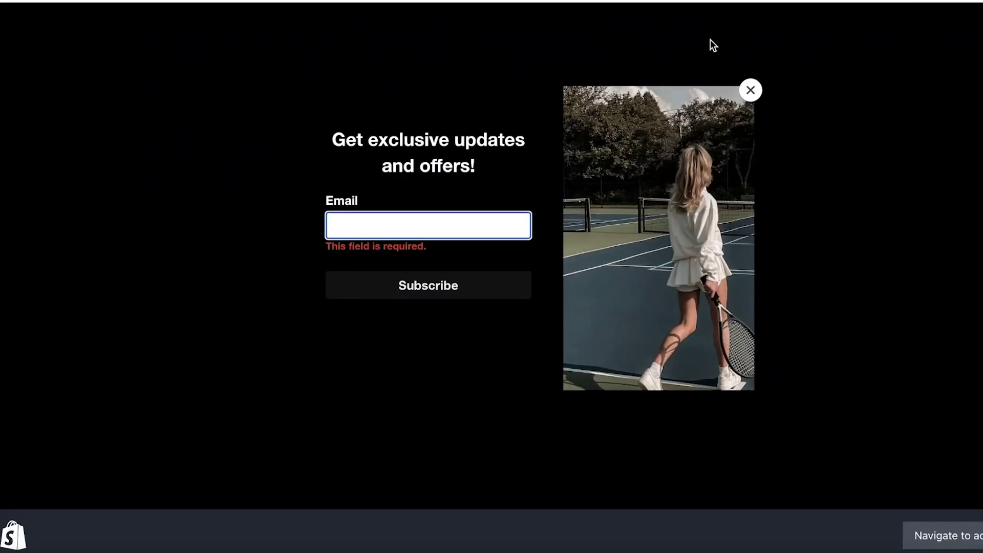
# Dismiss the storefront's email signup popup and browse from Contact back to the homepage
pyautogui.click(728, 91)
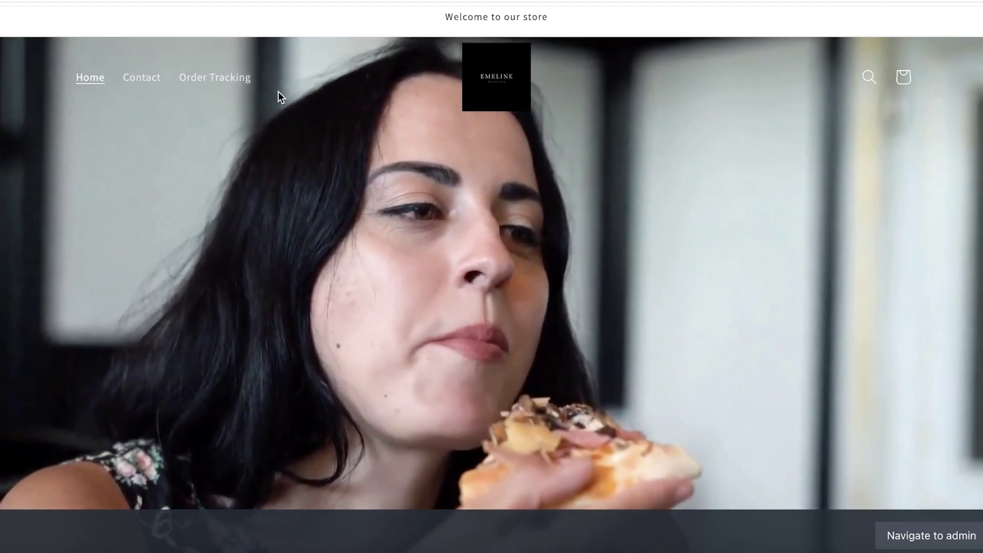
pyautogui.click(119, 81)
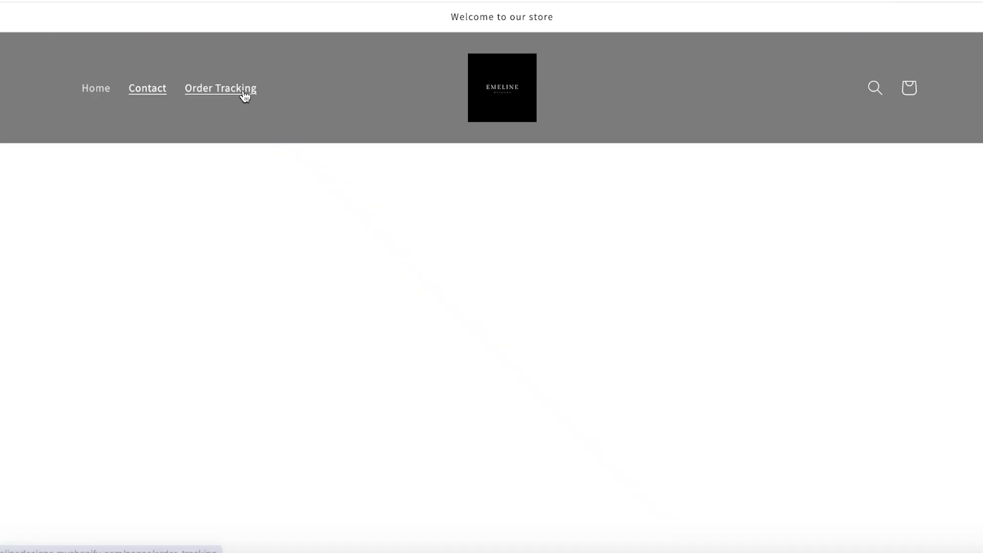
pyautogui.click(82, 91)
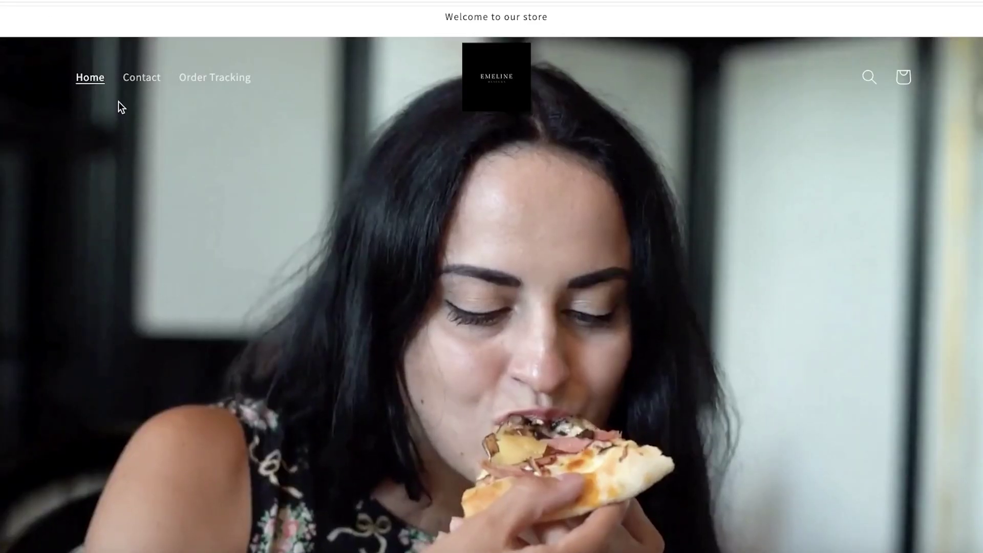
pyautogui.scroll(-5, 416, 149)
pyautogui.scroll(-15, 416, 149)
pyautogui.scroll(5, 417, 154)
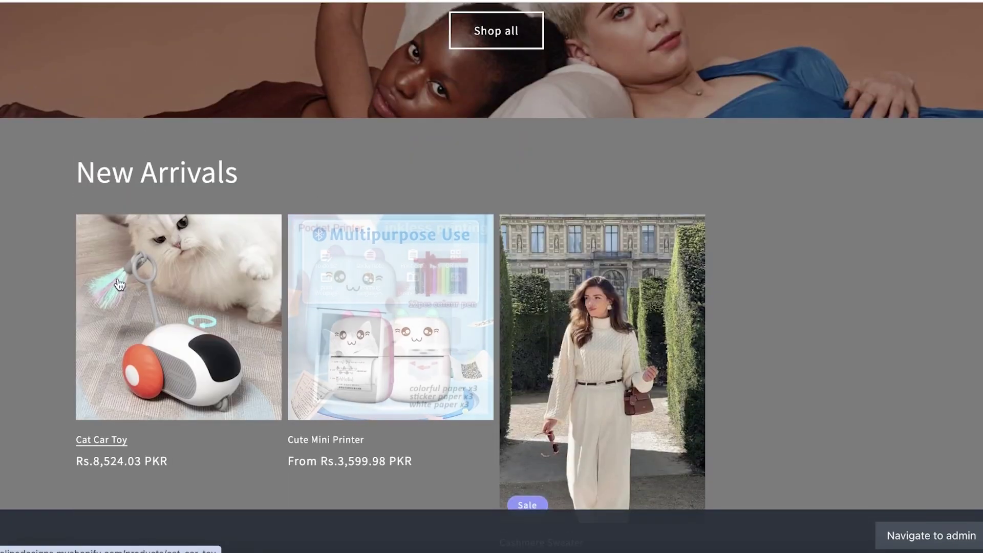
# Open the Cat Car Toy product page from New Arrivals and go straight to checkout
pyautogui.click(133, 282)
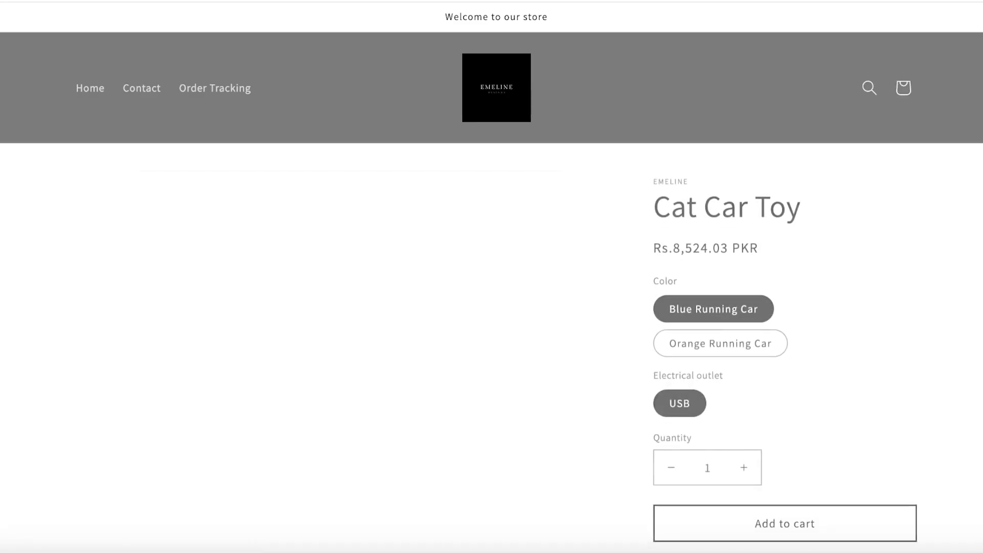
pyautogui.scroll(-15, 644, 147)
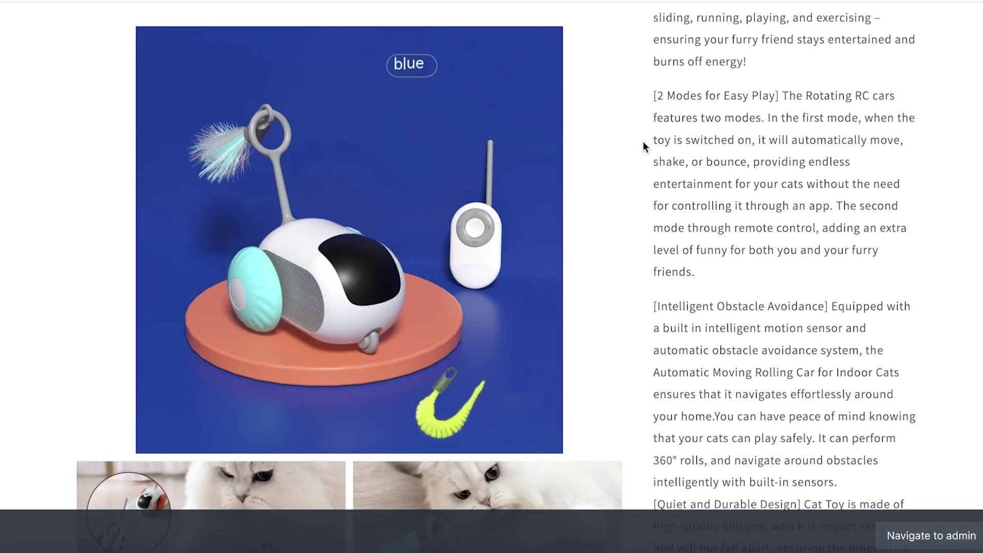
pyautogui.scroll(8, 740, 189)
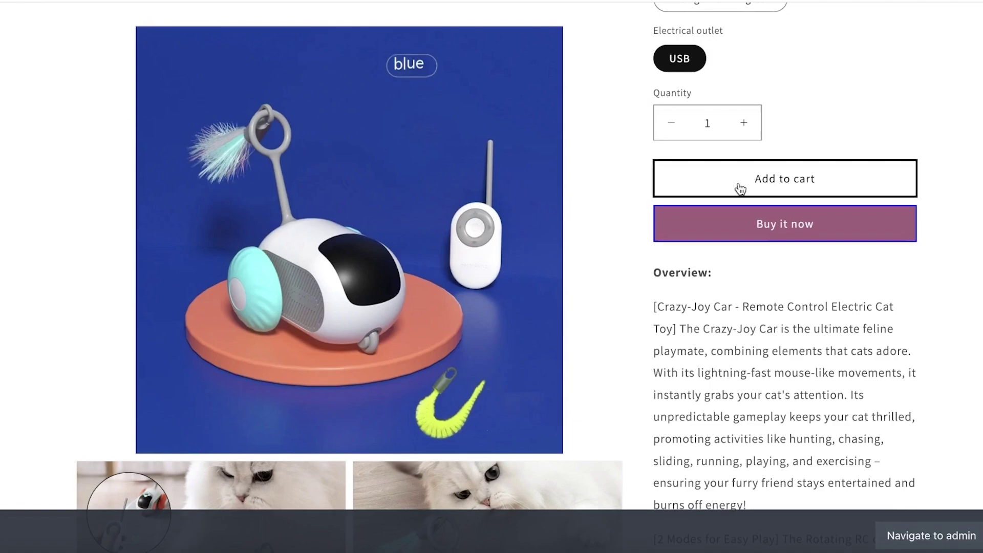
pyautogui.click(852, 235)
# Fill the checkout's contact and delivery details from a saved autofill entry
pyautogui.write('w')
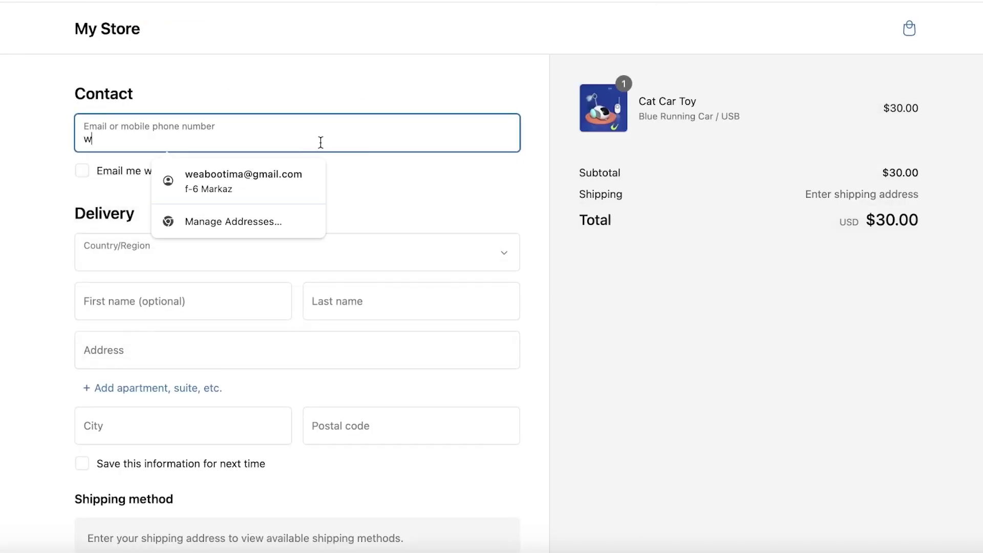
pyautogui.click(271, 185)
pyautogui.scroll(-10, 359, 256)
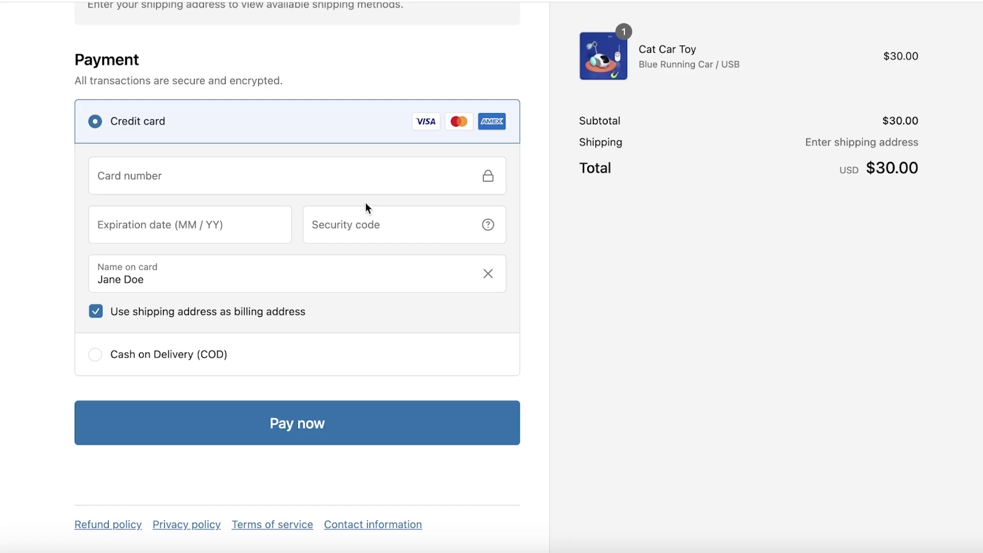
pyautogui.click(309, 185)
# Pay by Cash on Delivery, complete the order with Canada as delivery country, then return to admin
pyautogui.click(237, 348)
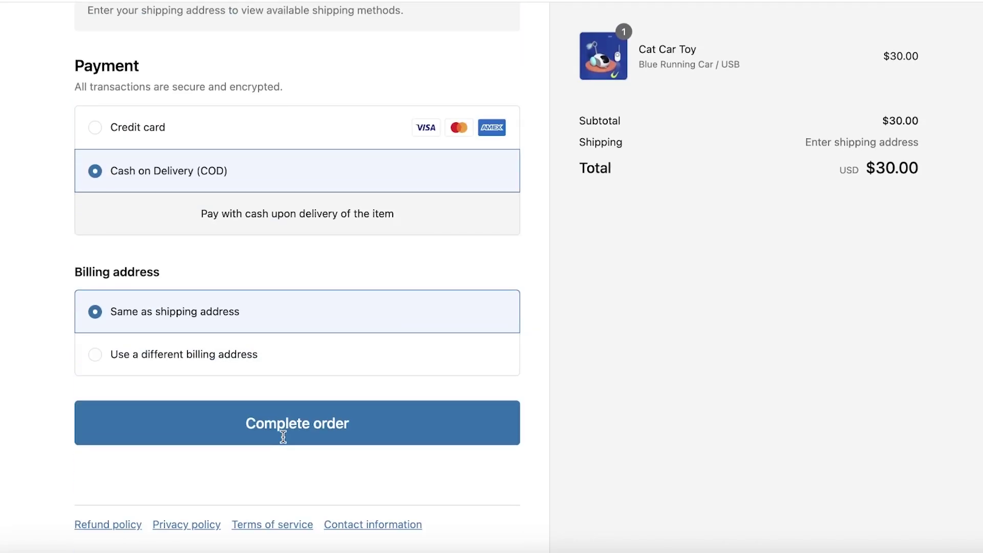
pyautogui.click(281, 436)
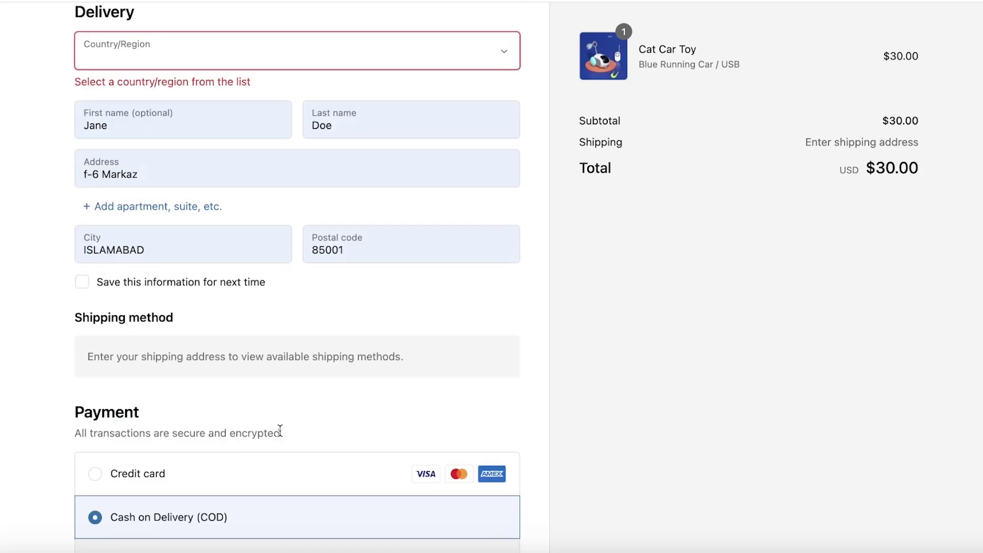
pyautogui.scroll(4, 262, 204)
pyautogui.click(213, 264)
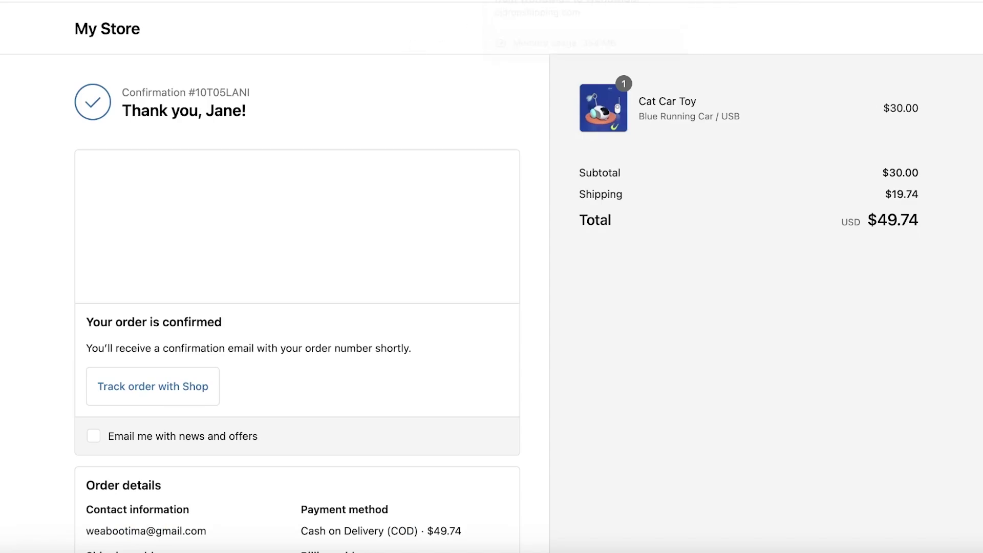
pyautogui.click(389, 0)
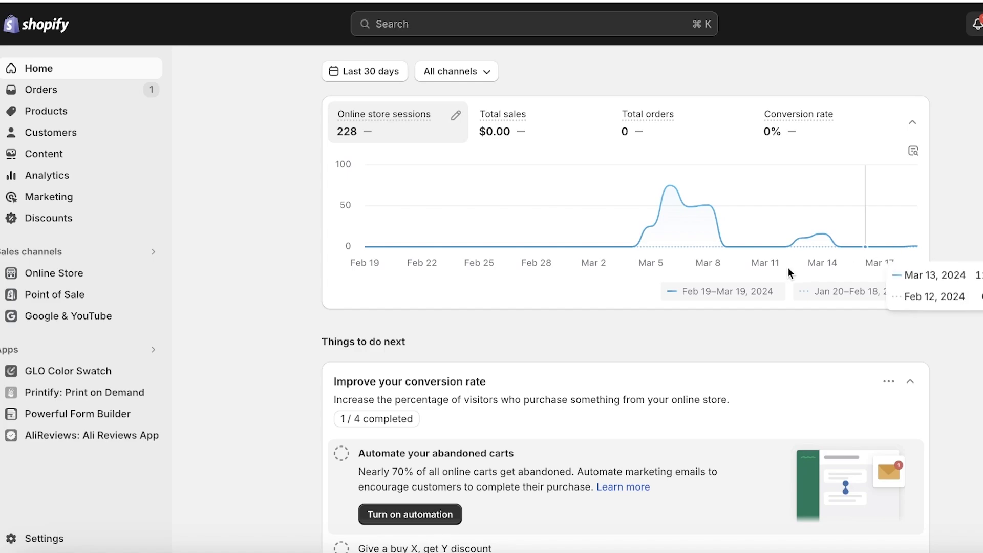
# Open order #1001 from the Orders list and manually mark its $49.74 as paid
pyautogui.click(54, 91)
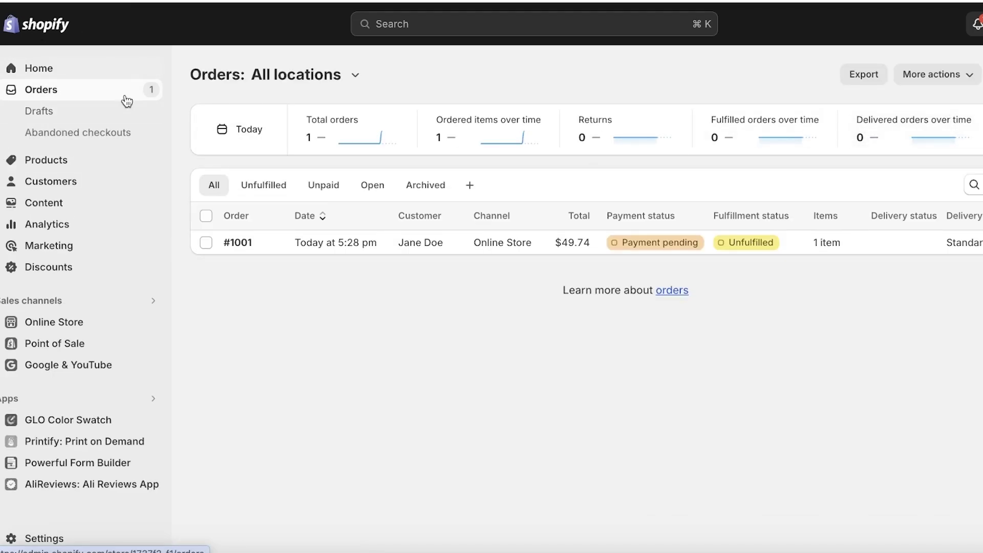
pyautogui.click(389, 246)
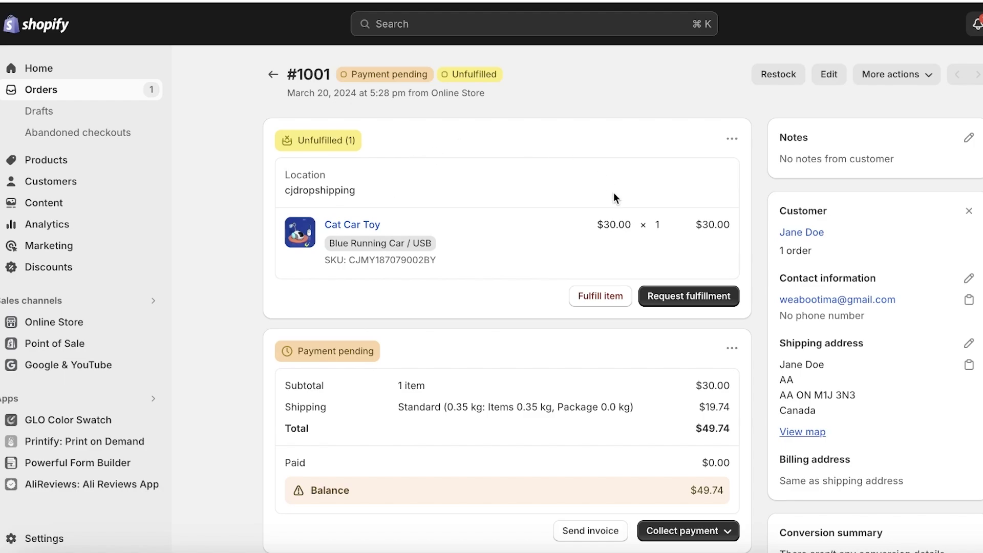
pyautogui.scroll(-3, 613, 192)
pyautogui.click(727, 368)
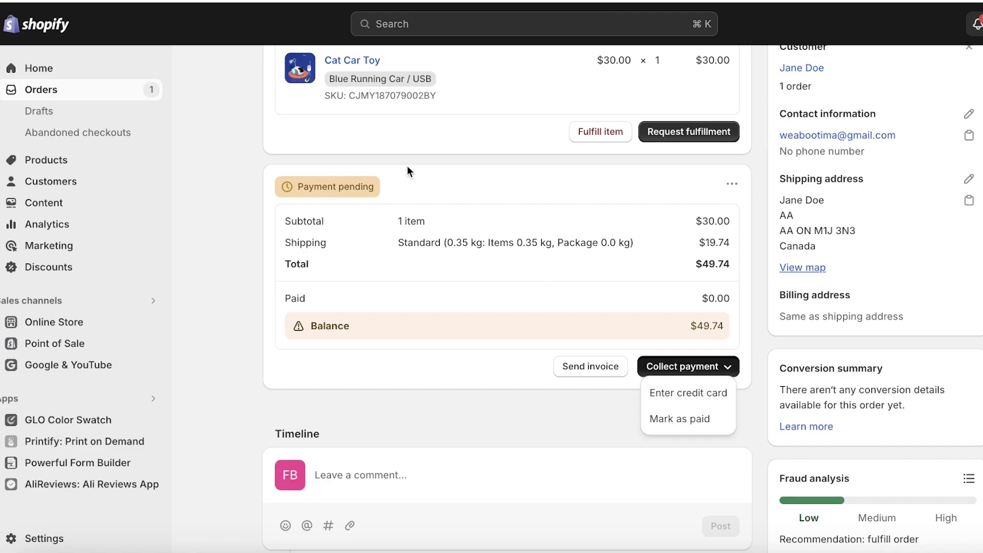
pyautogui.click(661, 419)
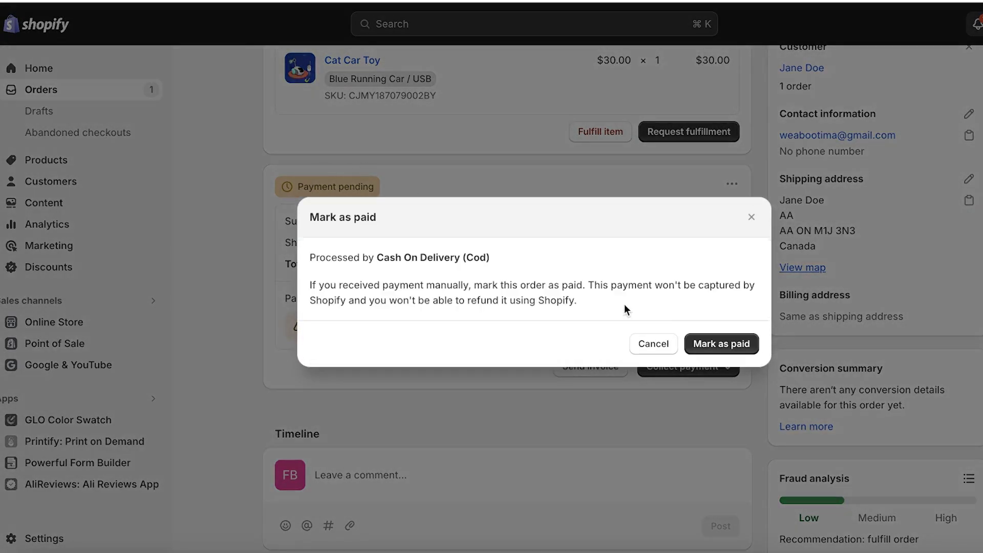
pyautogui.click(700, 344)
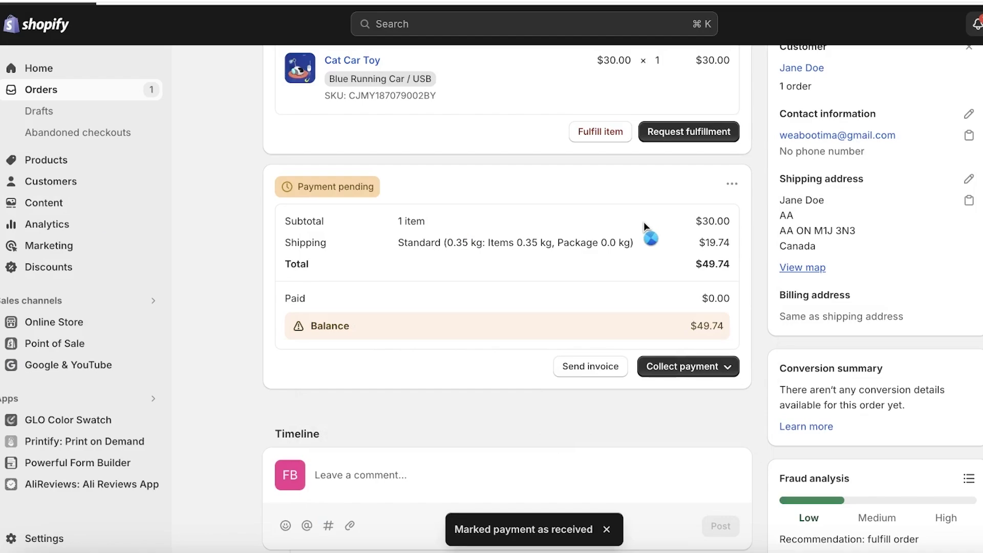
pyautogui.scroll(3, 514, 252)
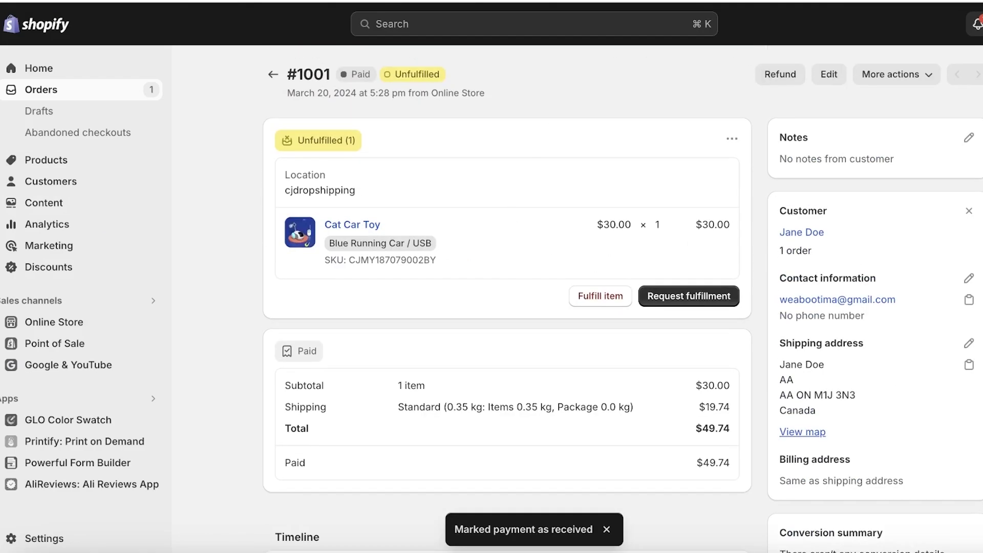
# Open order #1001's fulfillment request form, start a note, and send it to cjdropshipping
pyautogui.click(690, 306)
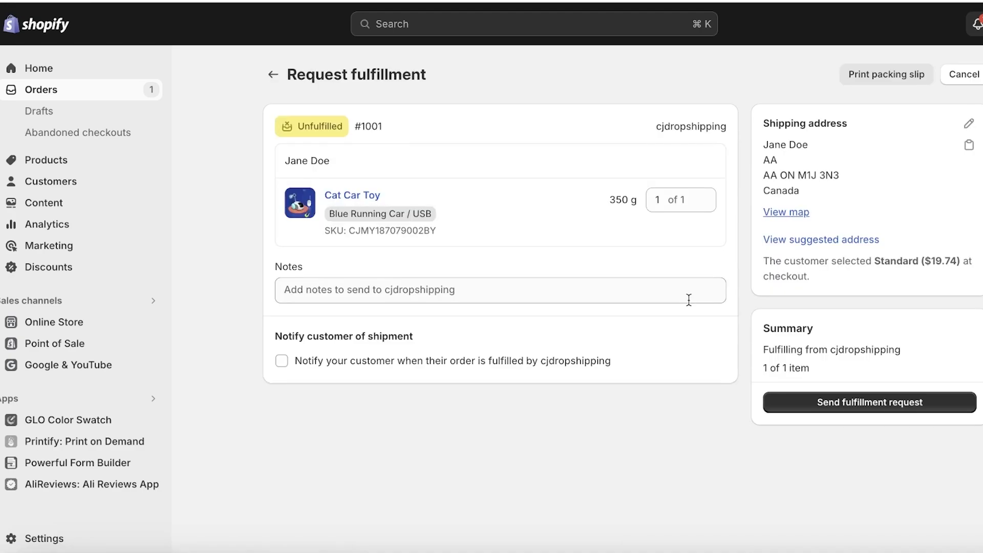
pyautogui.click(679, 291)
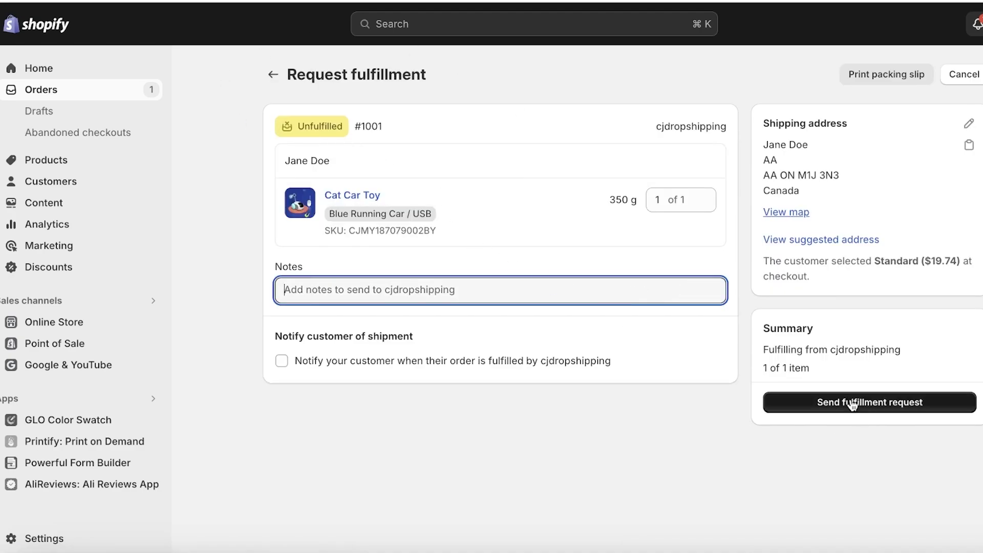
pyautogui.click(825, 403)
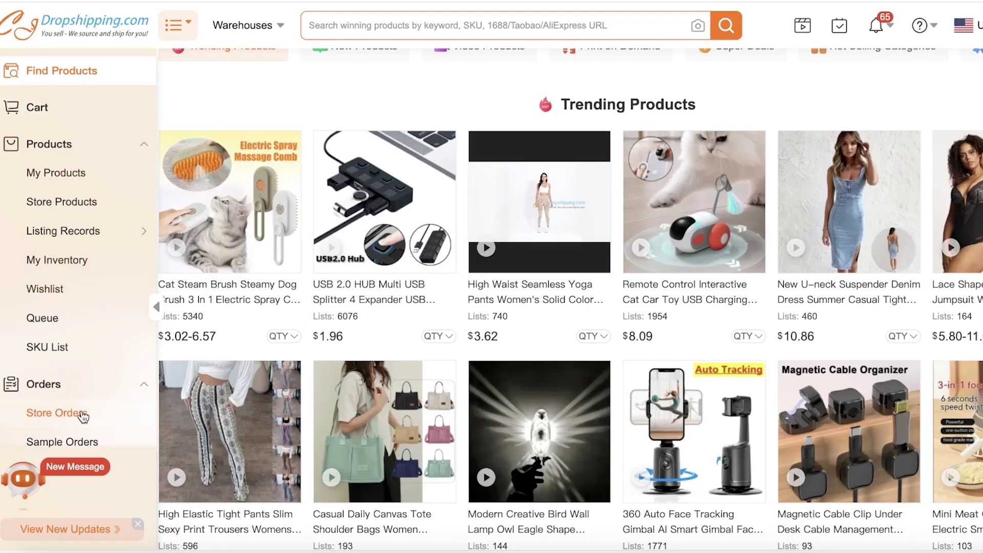
# Go to CJ's Store Orders list and dismiss the welcome assistant popup
pyautogui.click(30, 387)
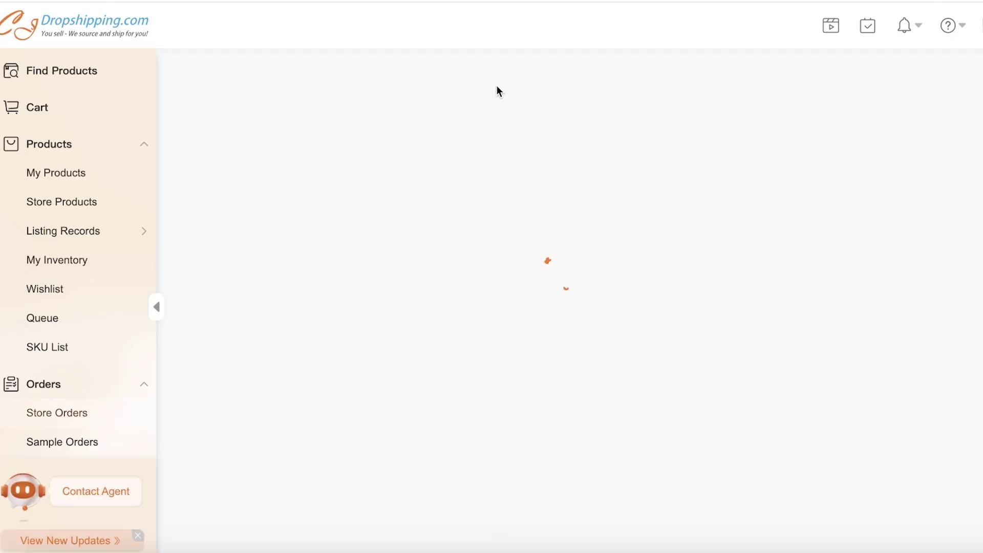
pyautogui.scroll(-5, 101, 275)
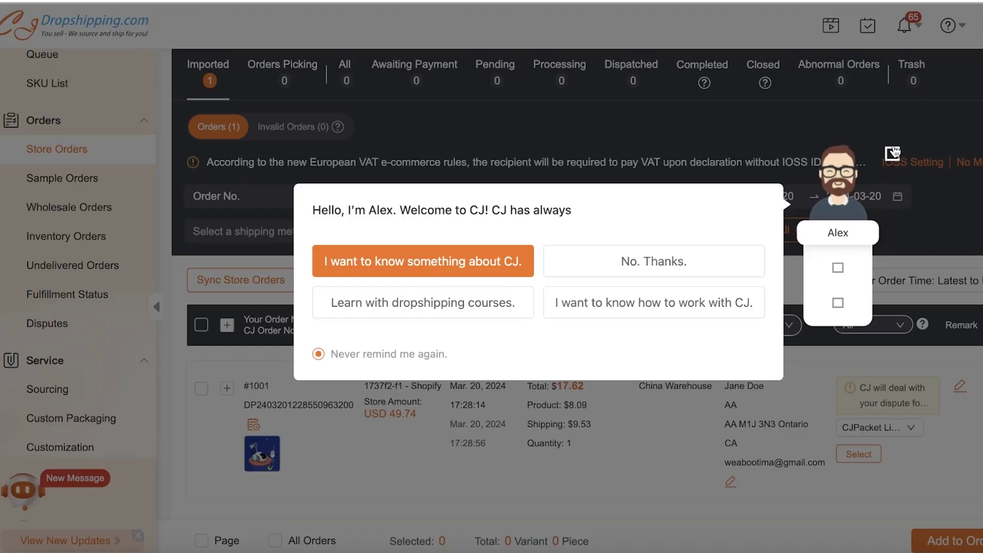
pyautogui.press('Escape')
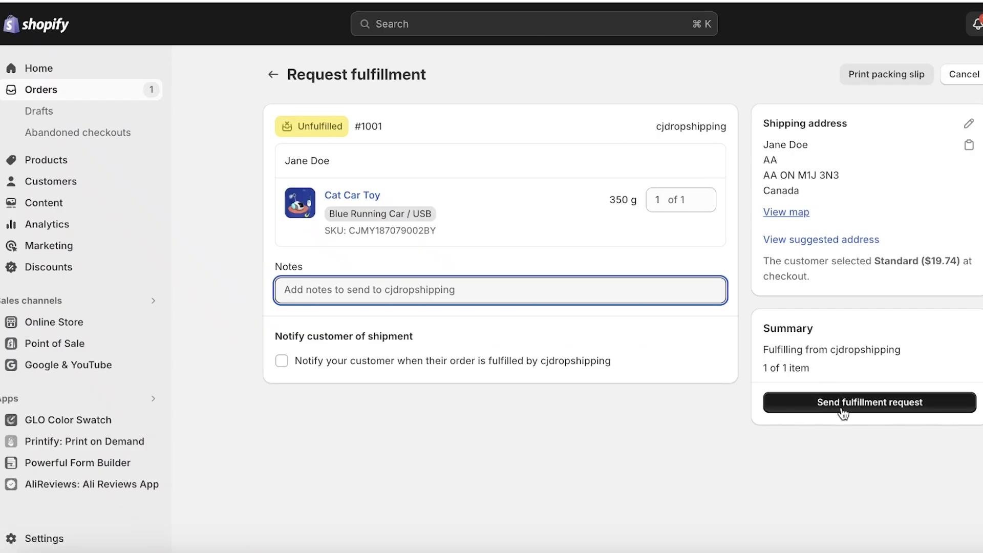
# Submit order #1001's fulfillment request to cjdropshipping and check the order's Timeline entry
pyautogui.click(842, 412)
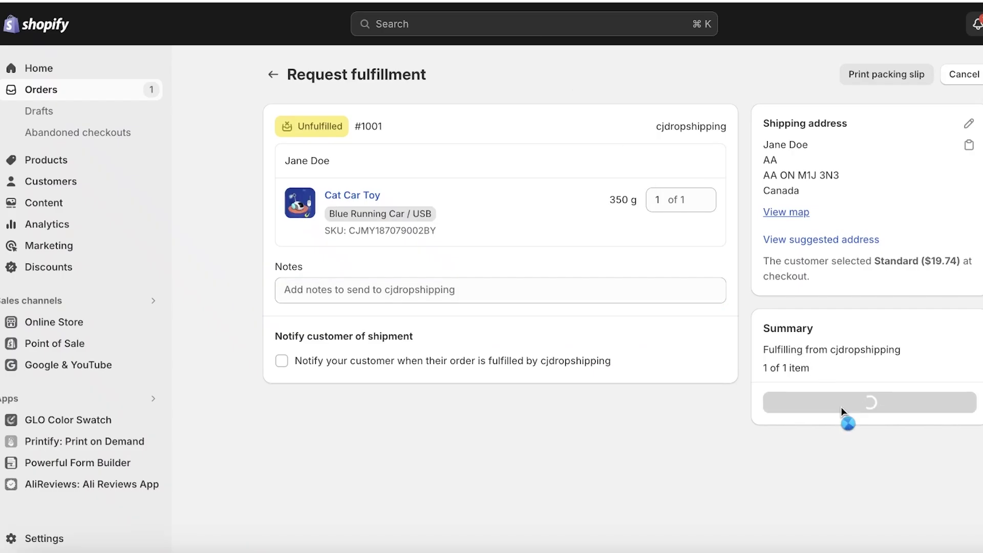
pyautogui.scroll(-5, 820, 403)
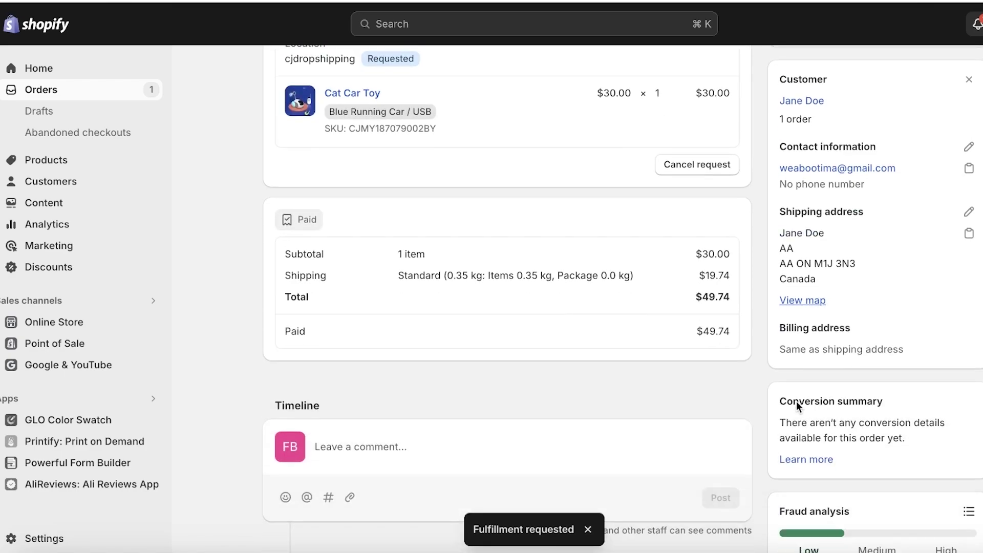
pyautogui.scroll(5, 575, 358)
pyautogui.scroll(-7, 577, 350)
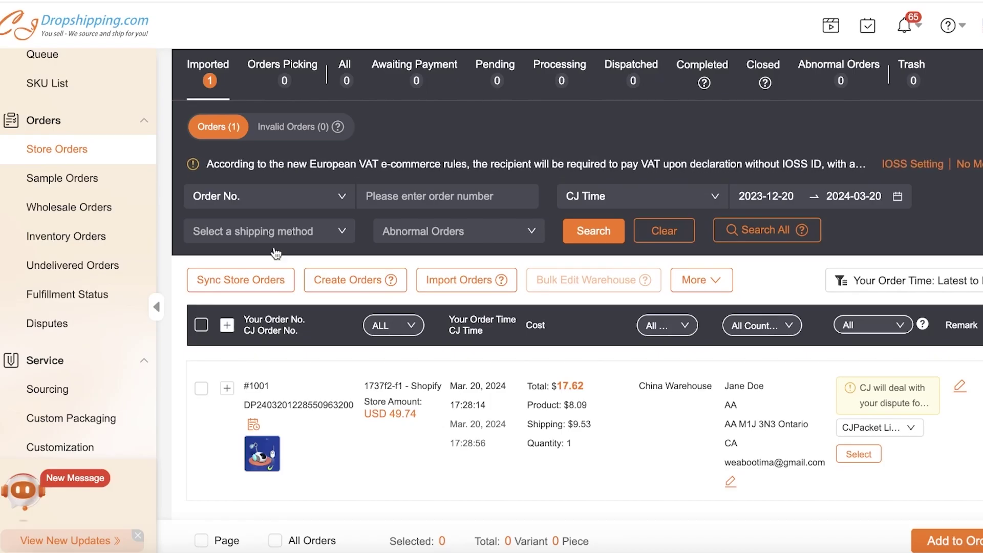
# Browse CJ's order tracking and undelivered order pages, then return to imported Store Orders
pyautogui.click(59, 134)
pyautogui.click(59, 135)
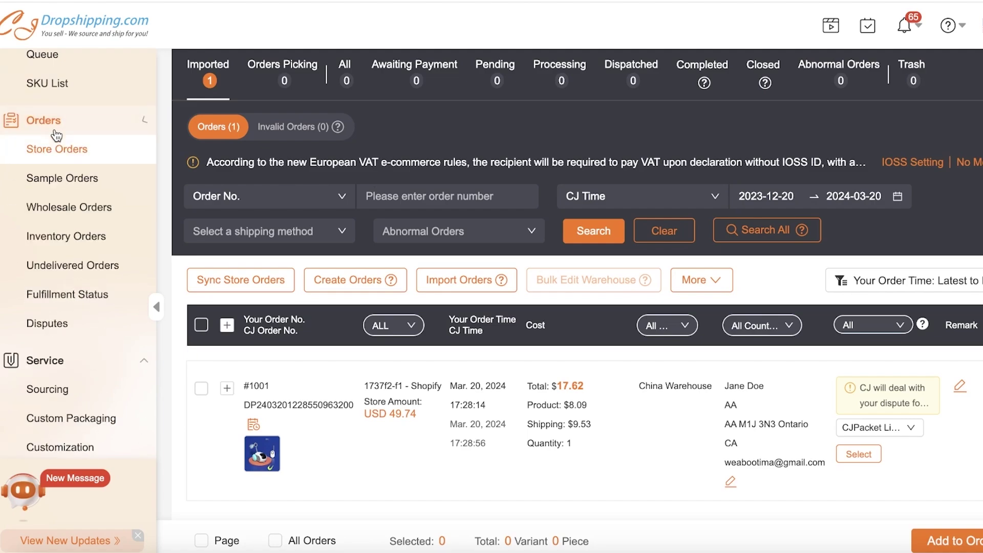
pyautogui.click(75, 297)
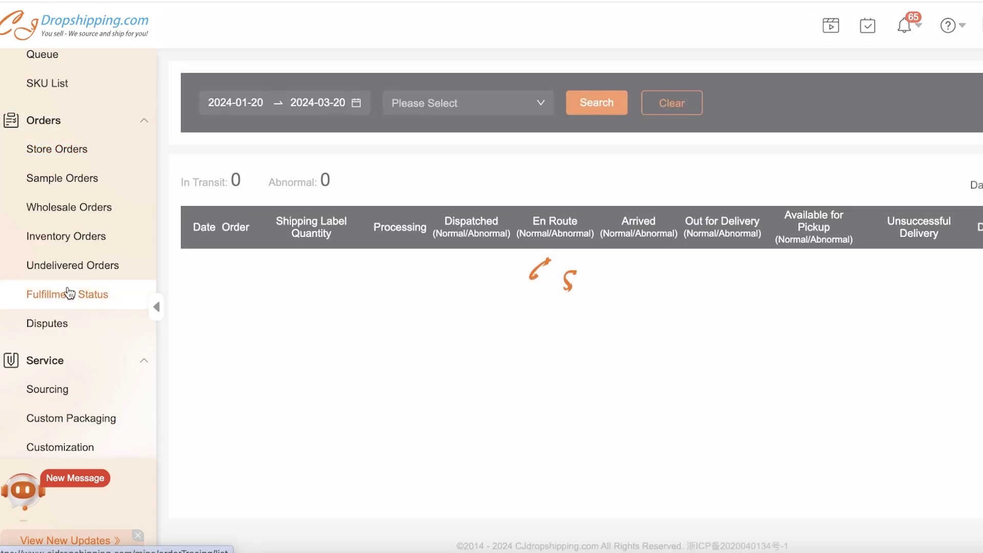
pyautogui.click(71, 261)
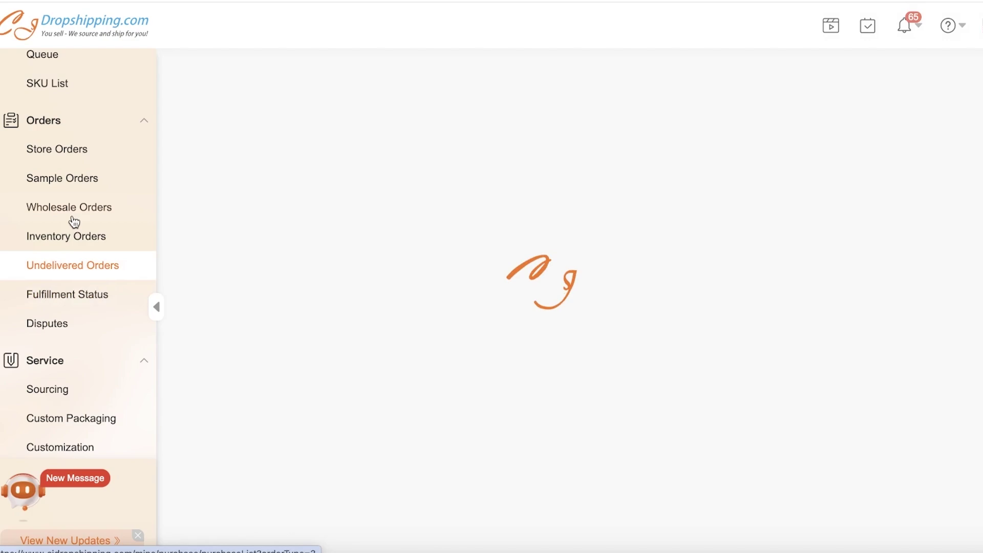
pyautogui.click(61, 153)
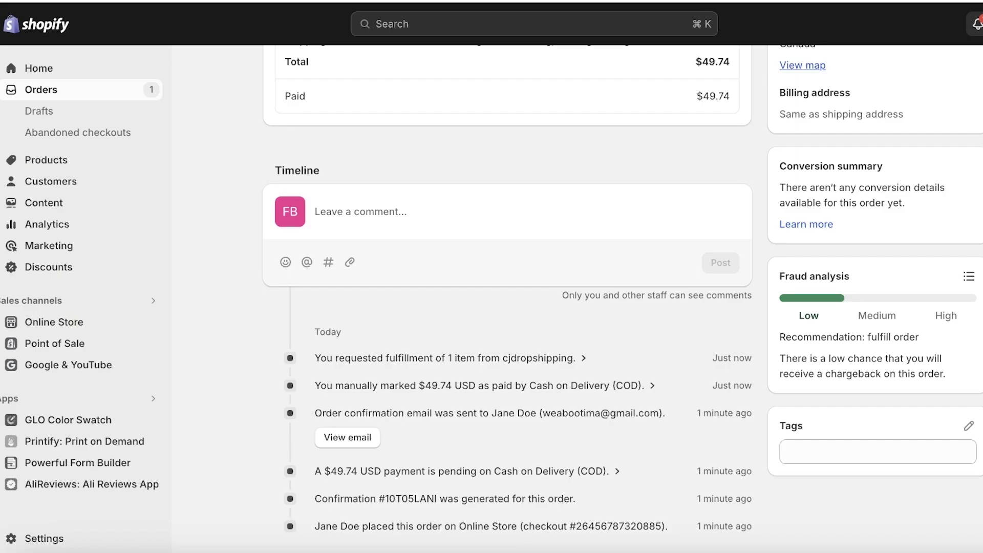
pyautogui.scroll(7, 745, 441)
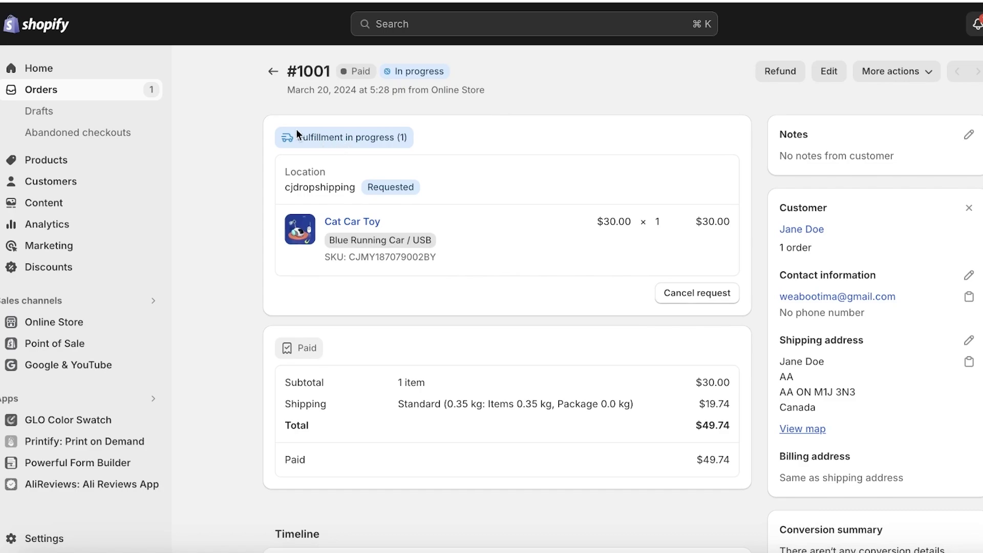
pyautogui.scroll(-3, 389, 152)
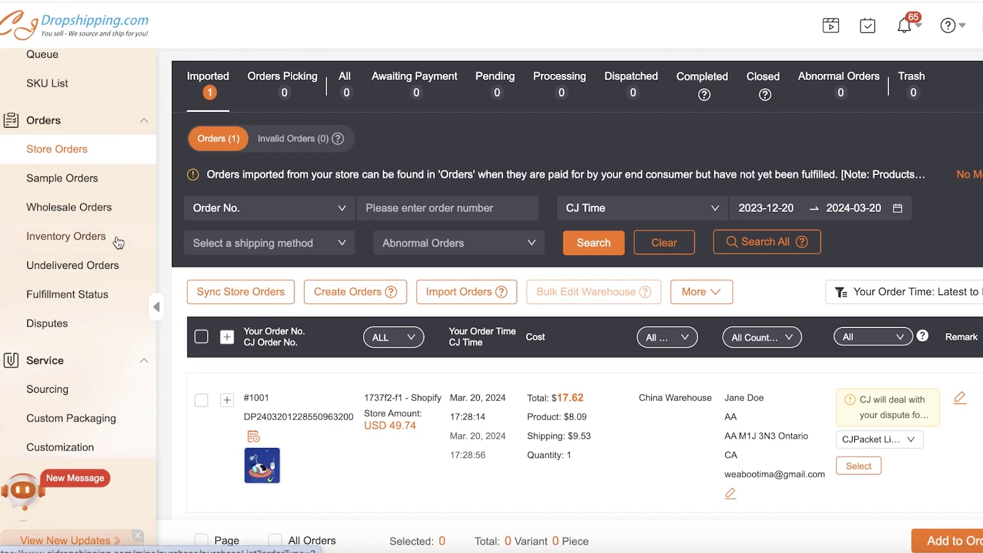
# Reopen CJ Store Orders and expand the product details of order #1001
pyautogui.click(26, 125)
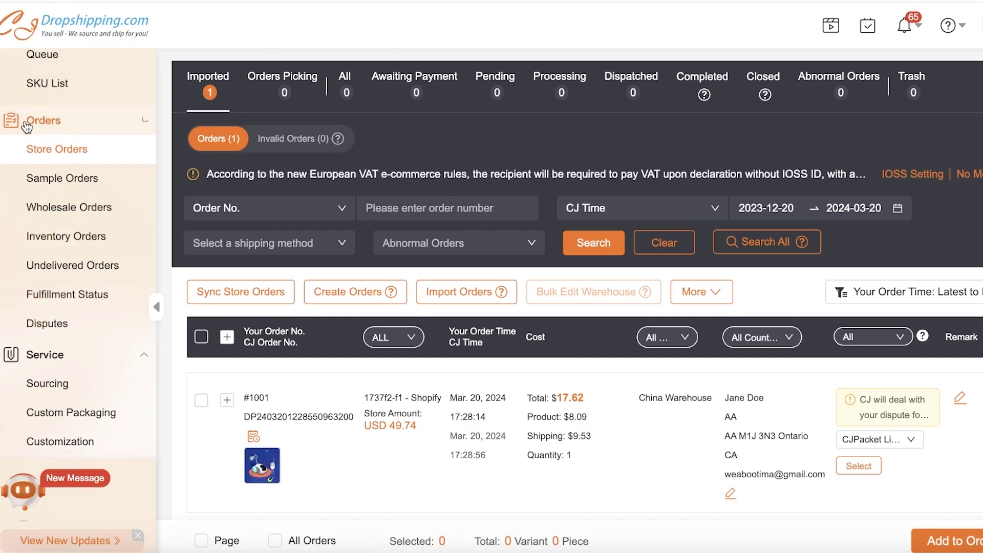
pyautogui.click(27, 126)
pyautogui.scroll(3, 32, 164)
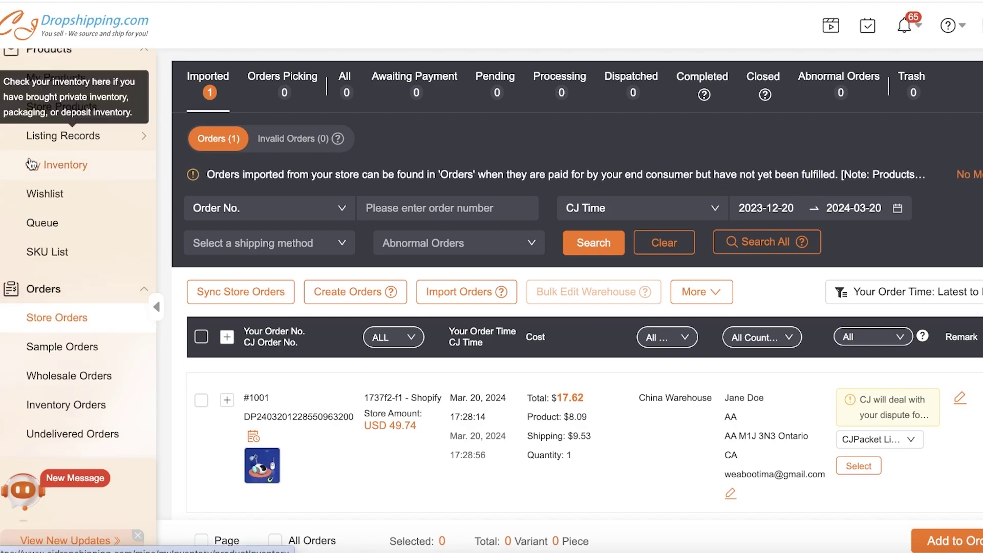
pyautogui.scroll(2, 32, 164)
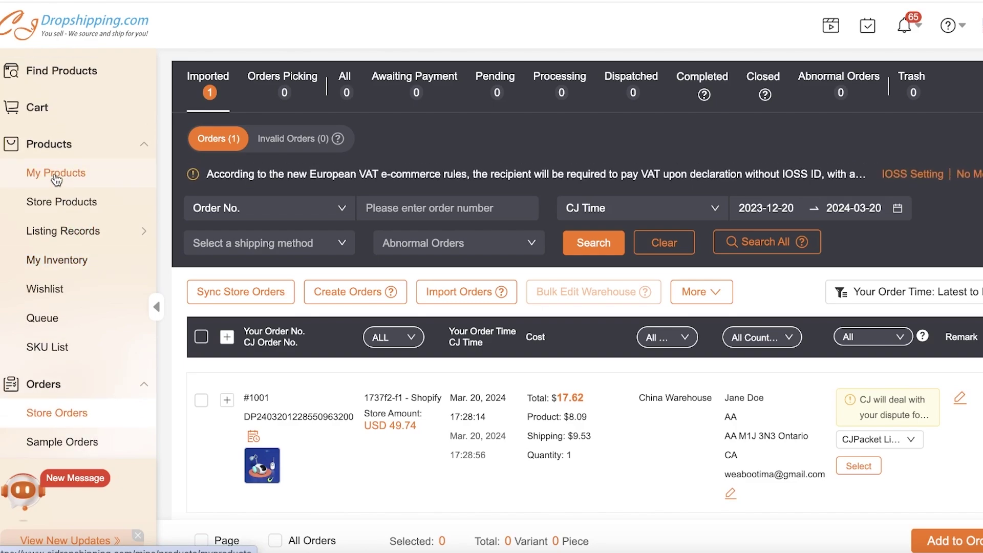
pyautogui.scroll(-3, 57, 179)
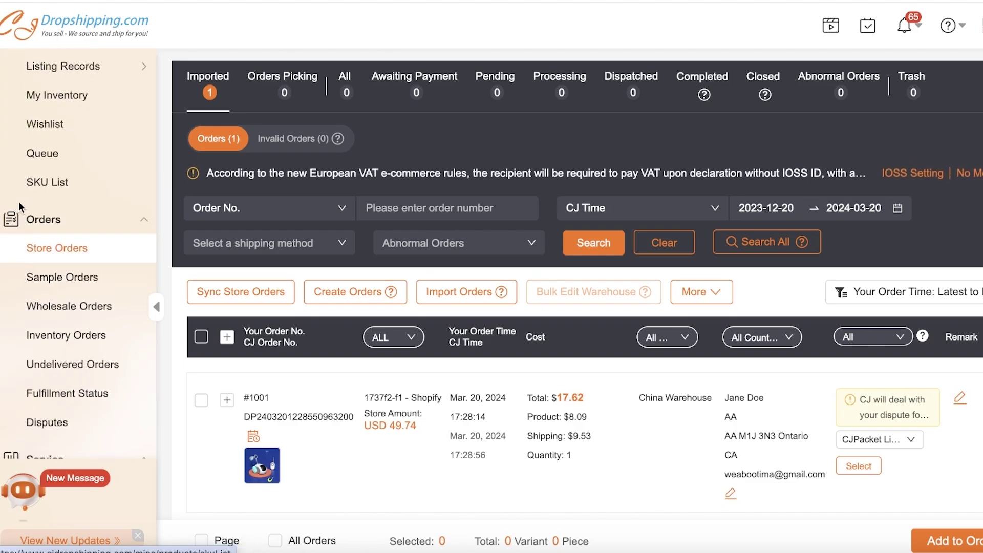
pyautogui.click(72, 271)
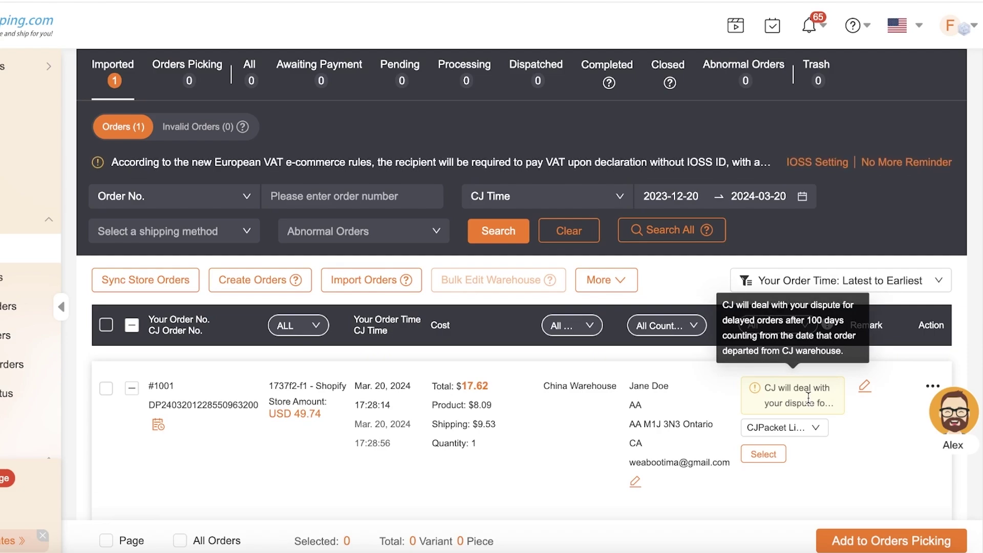
pyautogui.moveTo(934, 388)
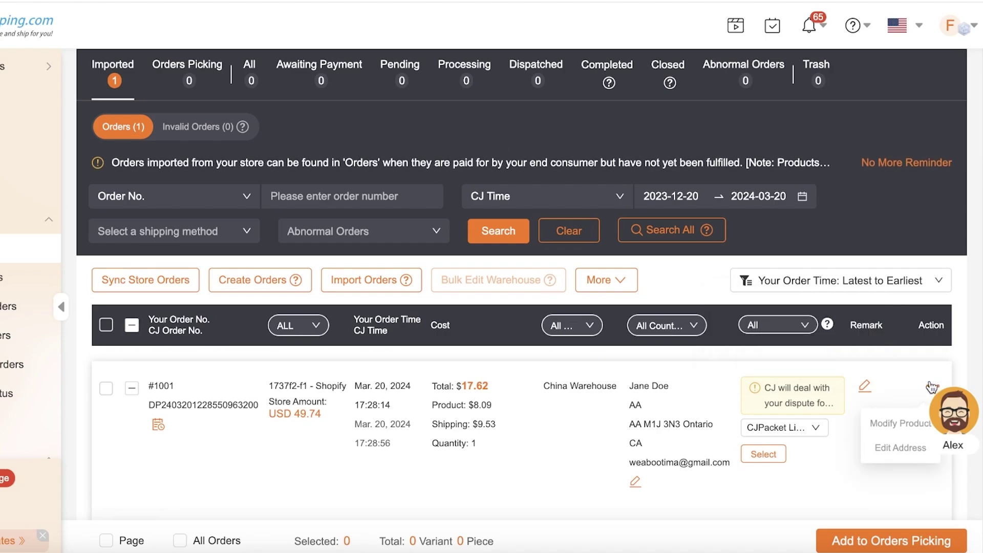
pyautogui.click(131, 389)
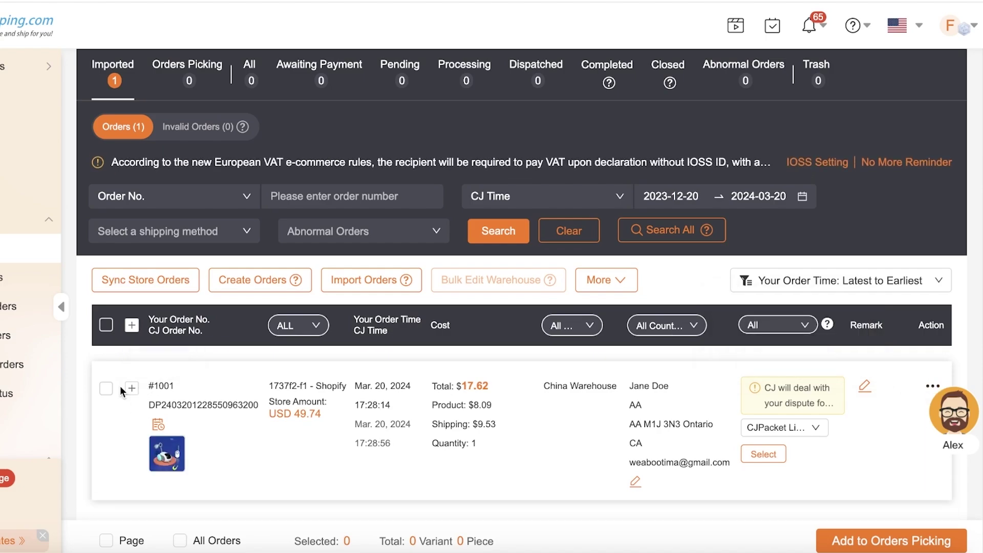
pyautogui.moveTo(163, 384)
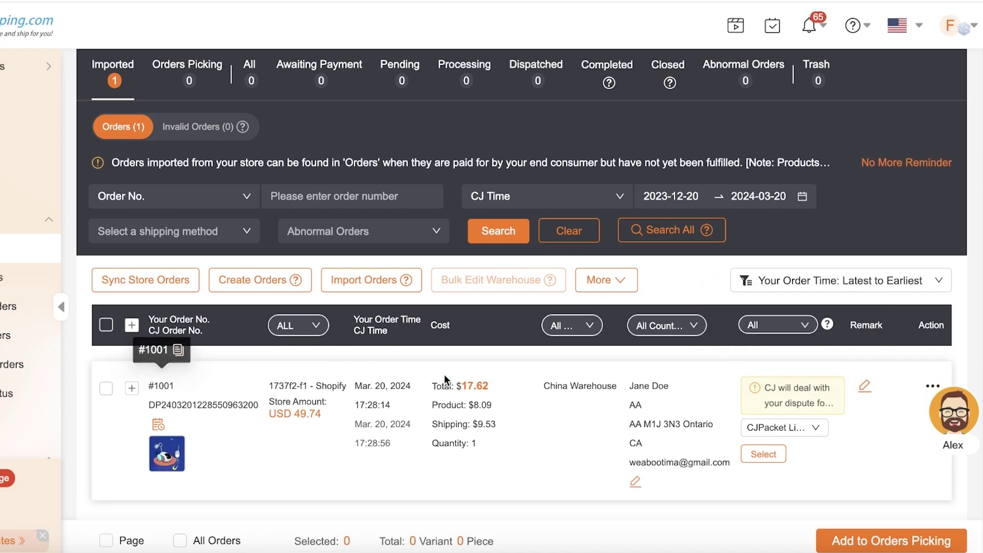
# Select order #1001, view the More bulk actions menu, then return to the Shopify admin Home
pyautogui.click(106, 390)
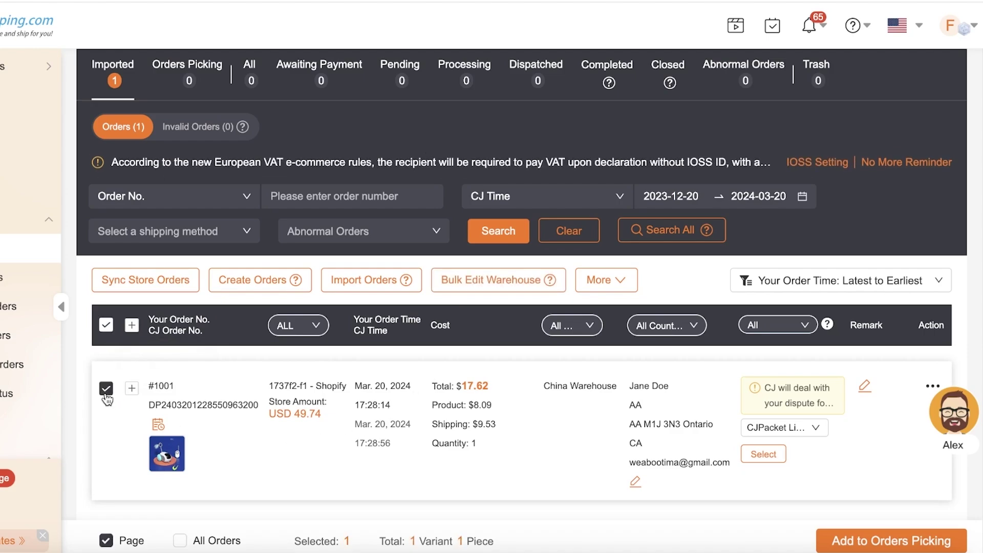
pyautogui.click(579, 281)
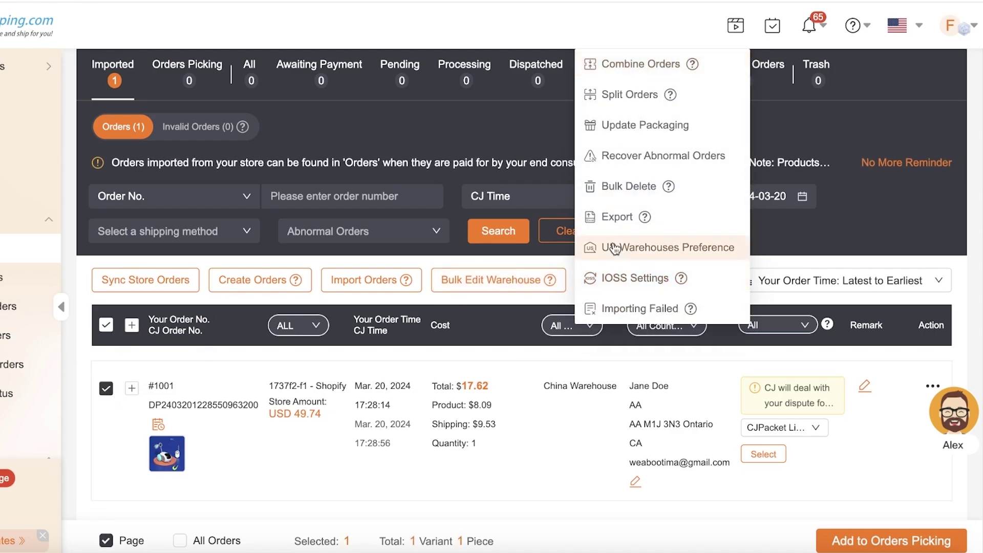
pyautogui.click(600, 279)
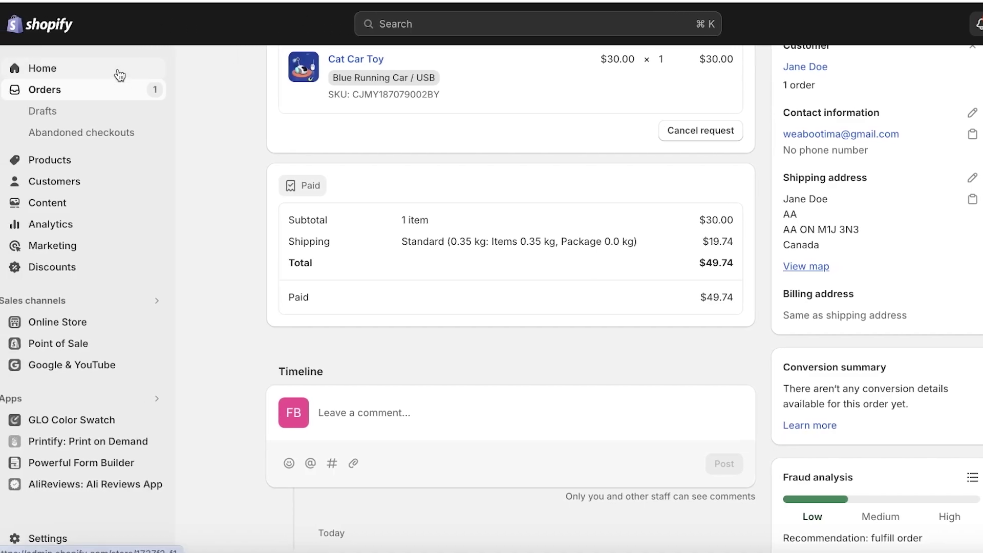
pyautogui.click(119, 76)
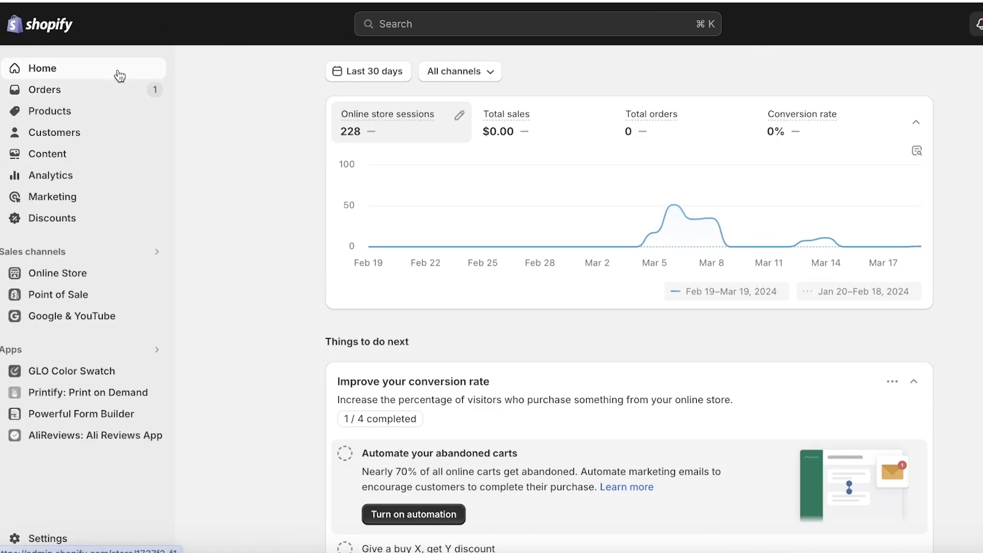
pyautogui.moveTo(710, 183)
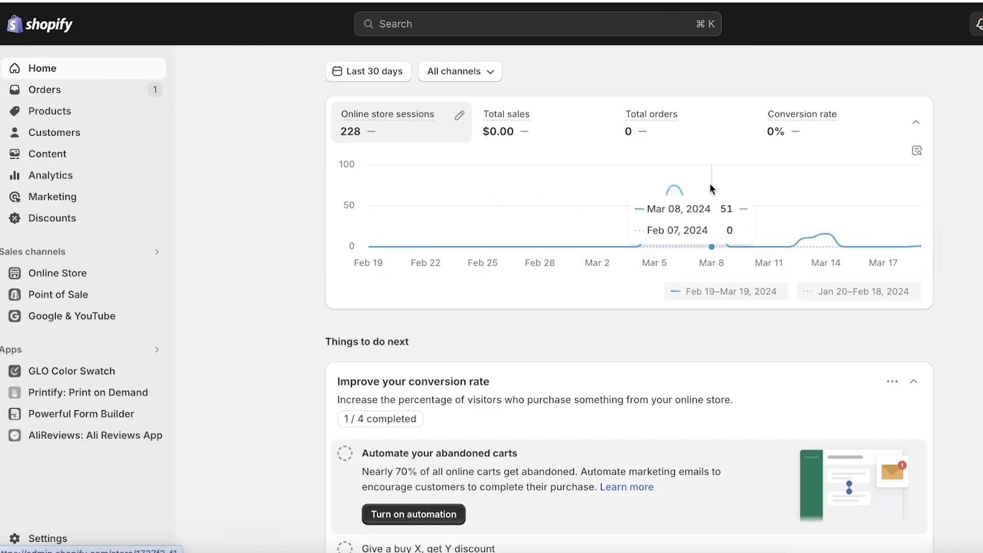